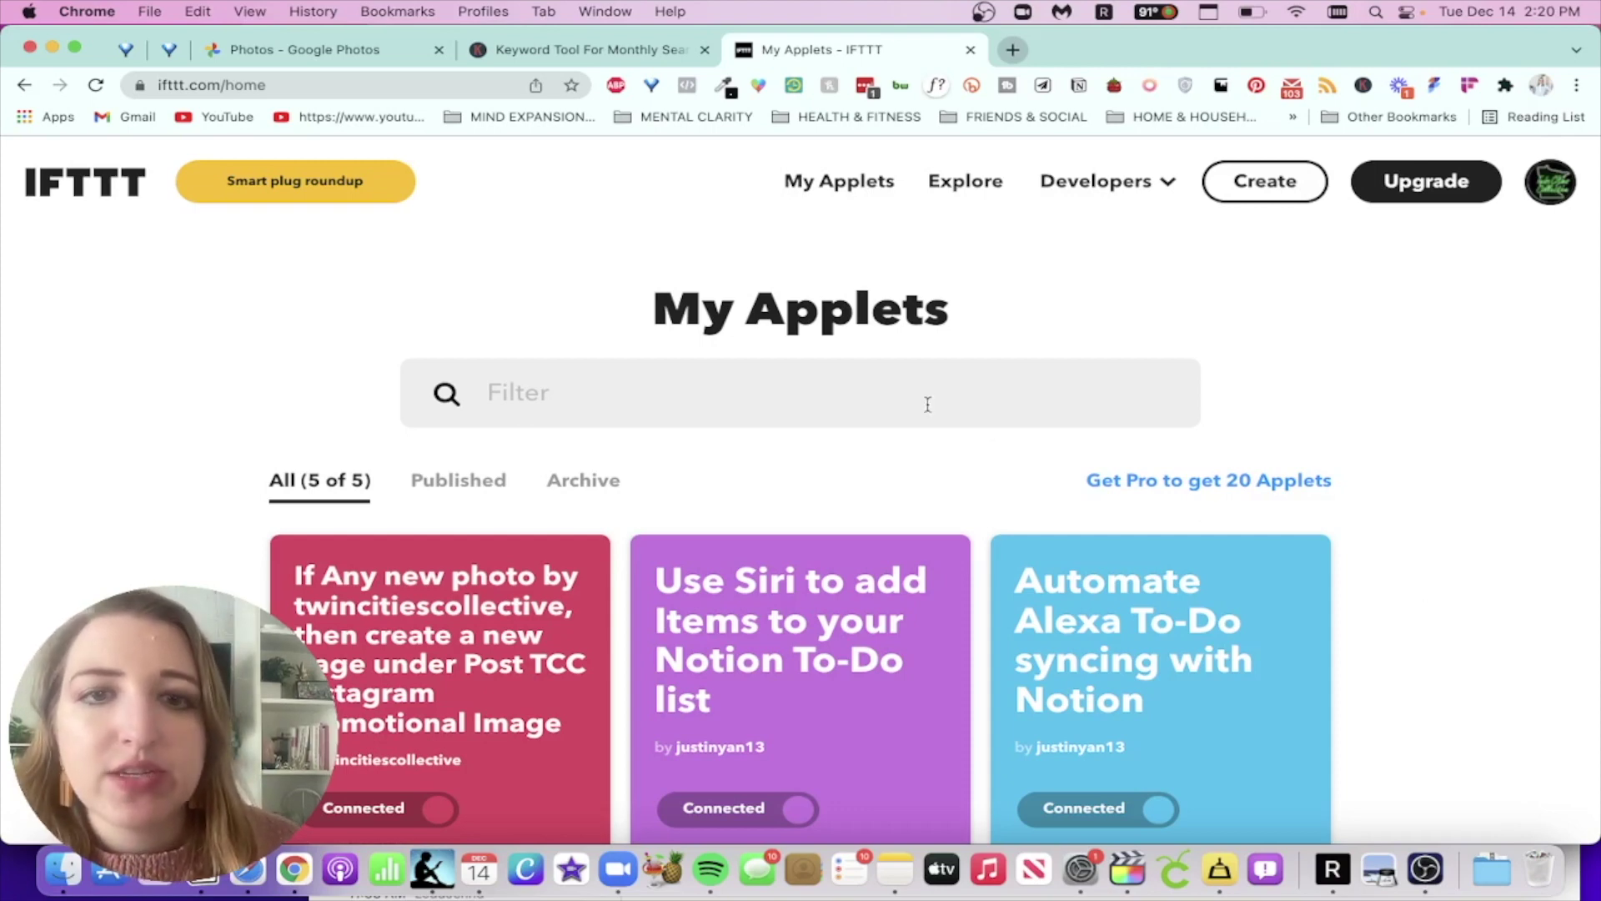
Search Explore for 'alexa notion', browse the results, then return to the empty Explore page
left_click(880, 375)
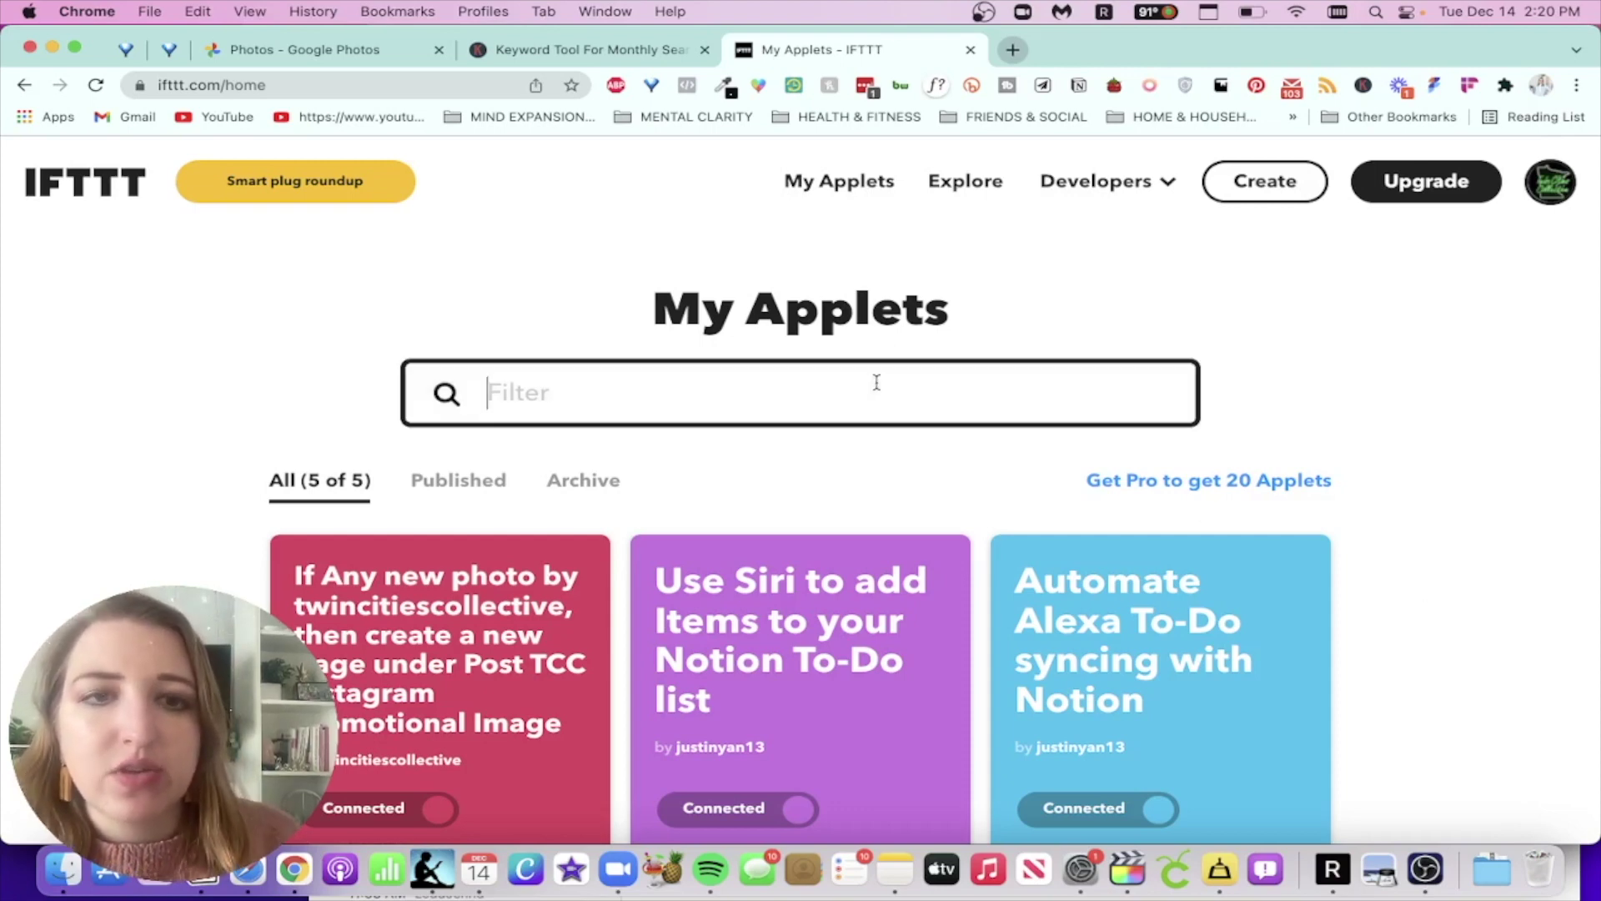
left_click(978, 186)
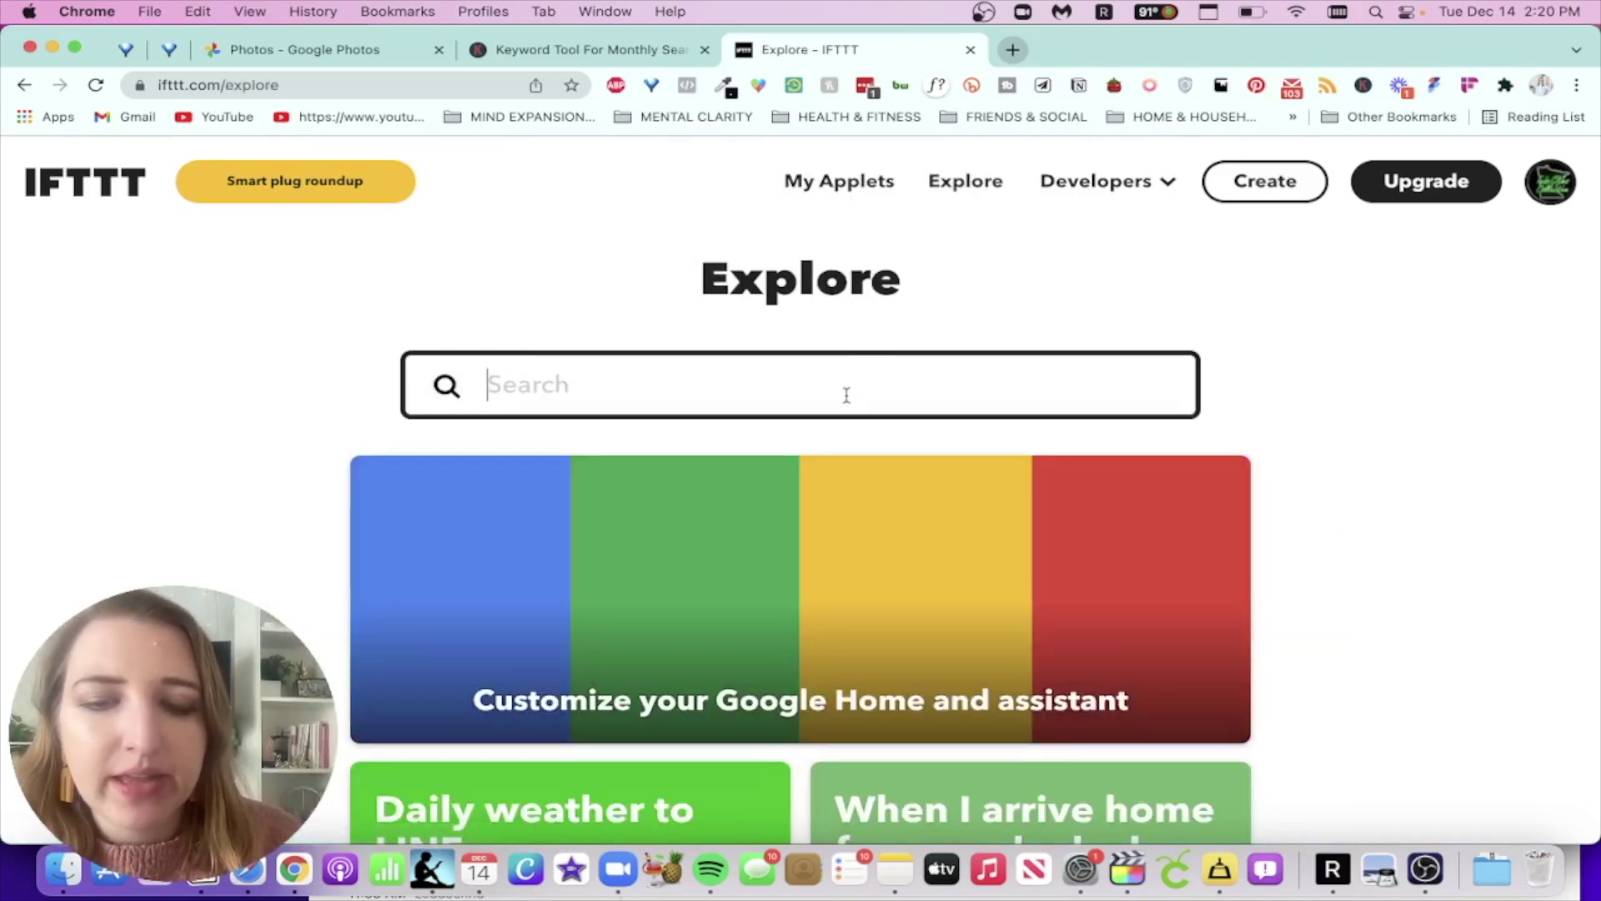
type("alexa notion")
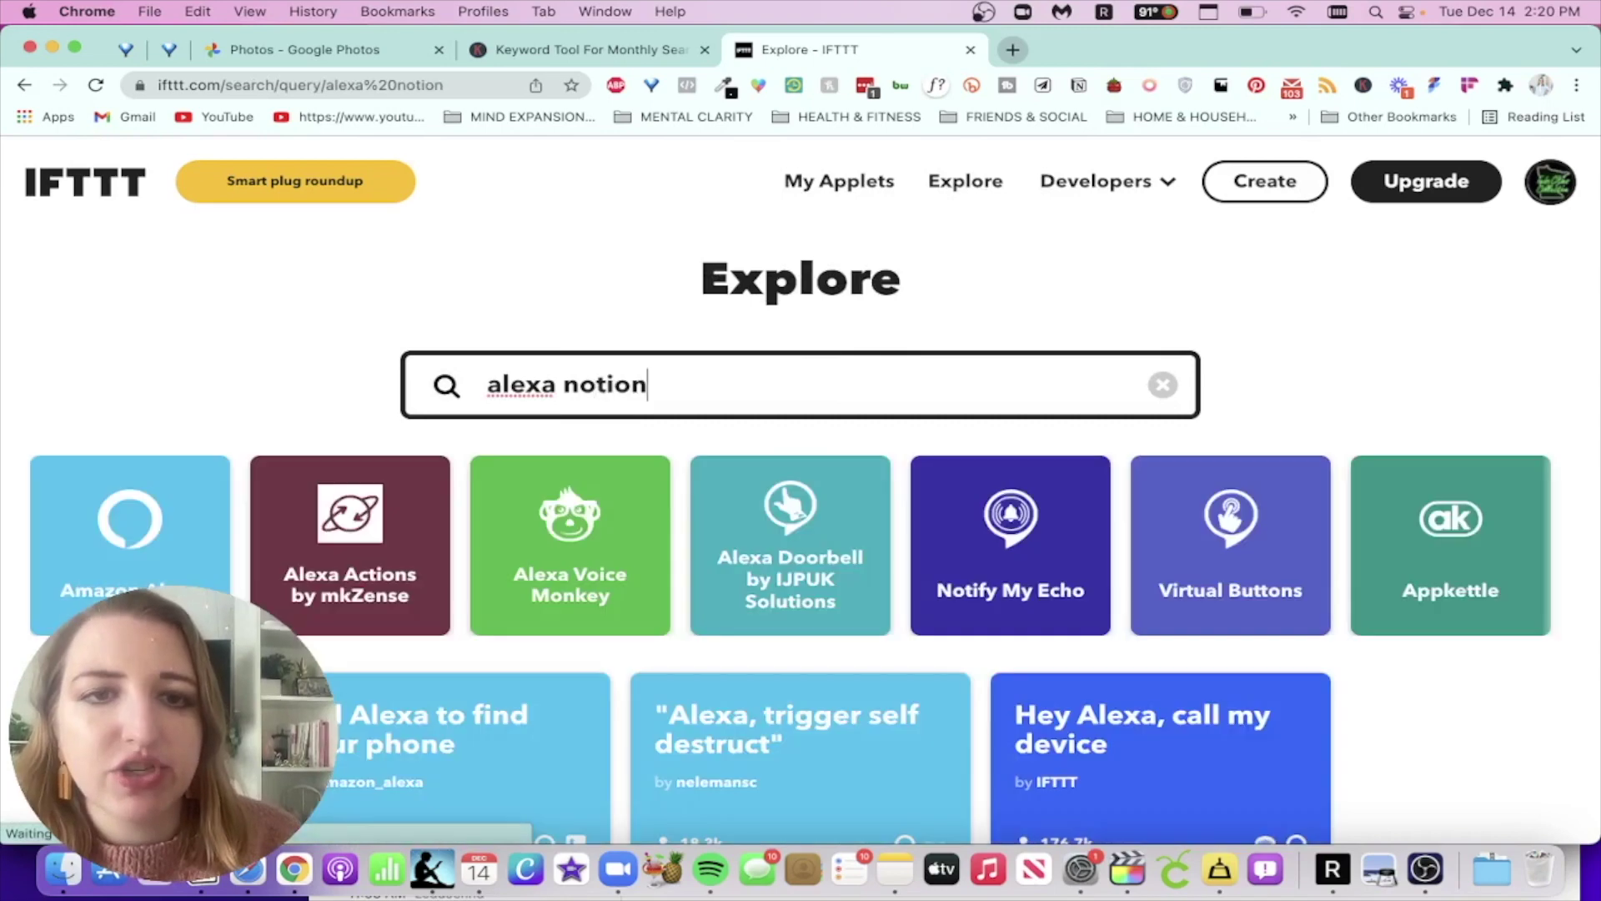
scroll(226, 505, "down", 6)
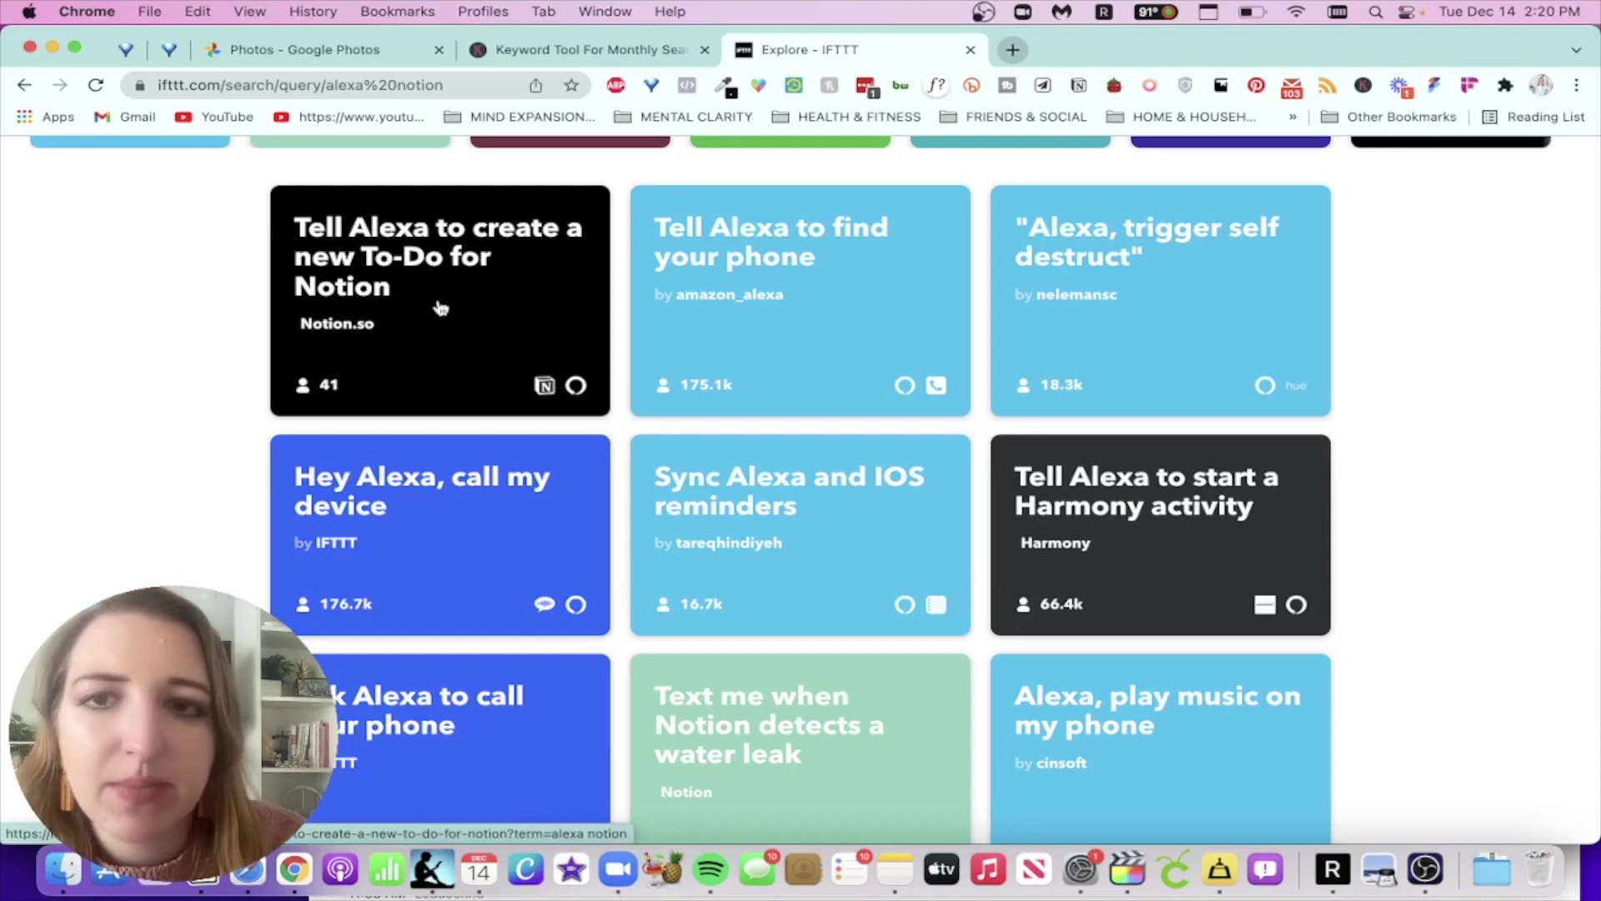
scroll(182, 415, "down", 3)
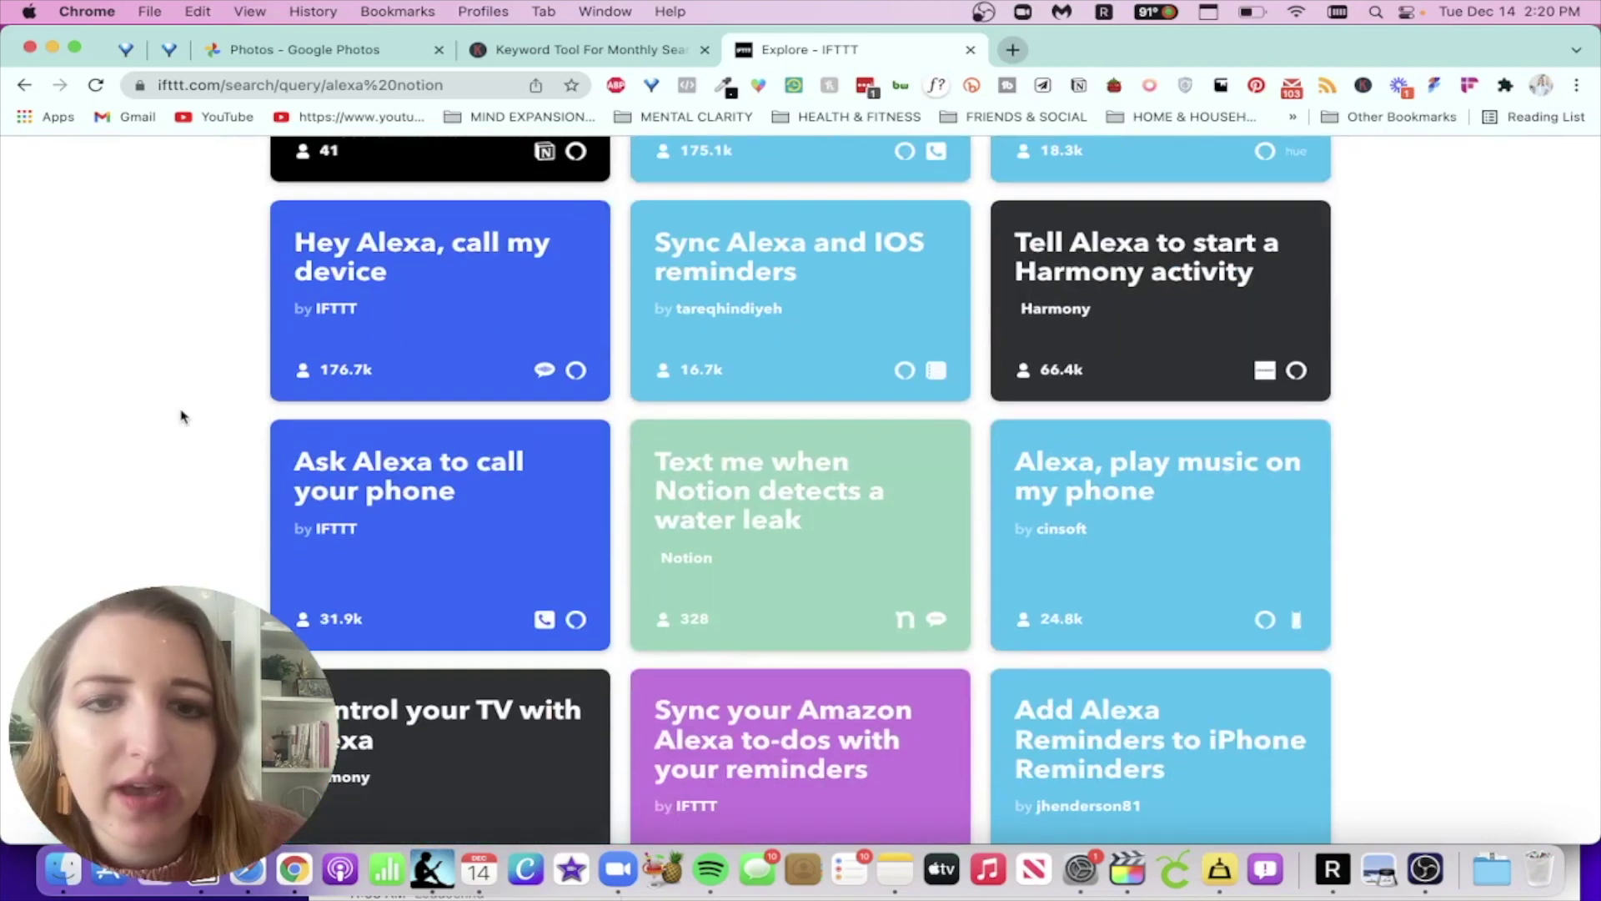
scroll(182, 415, "up", 10)
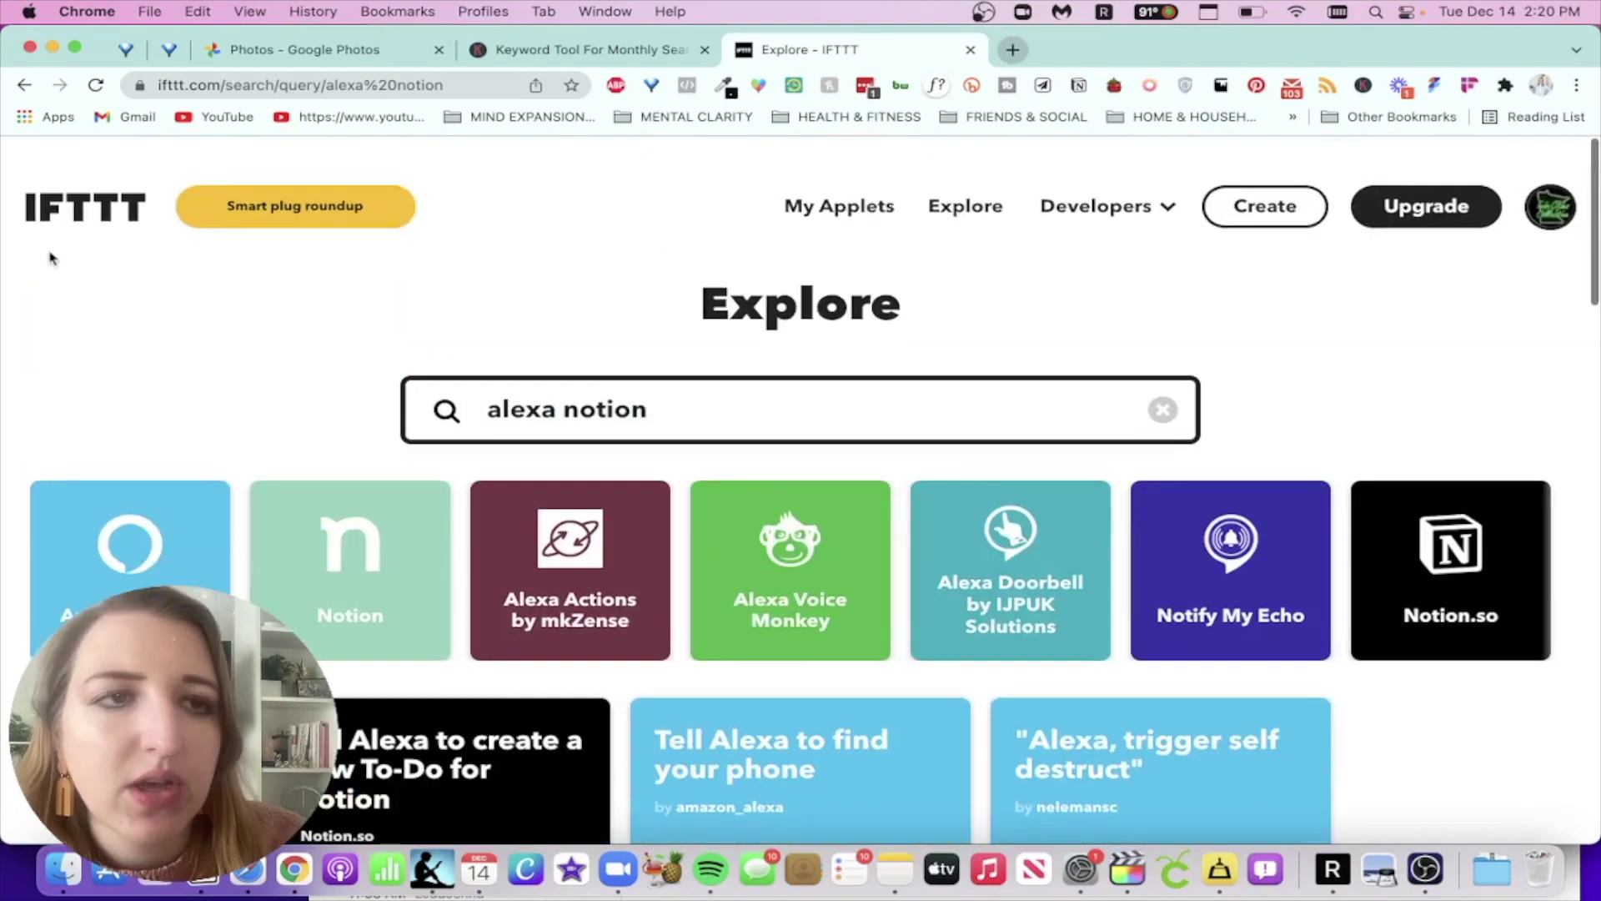
left_click(24, 84)
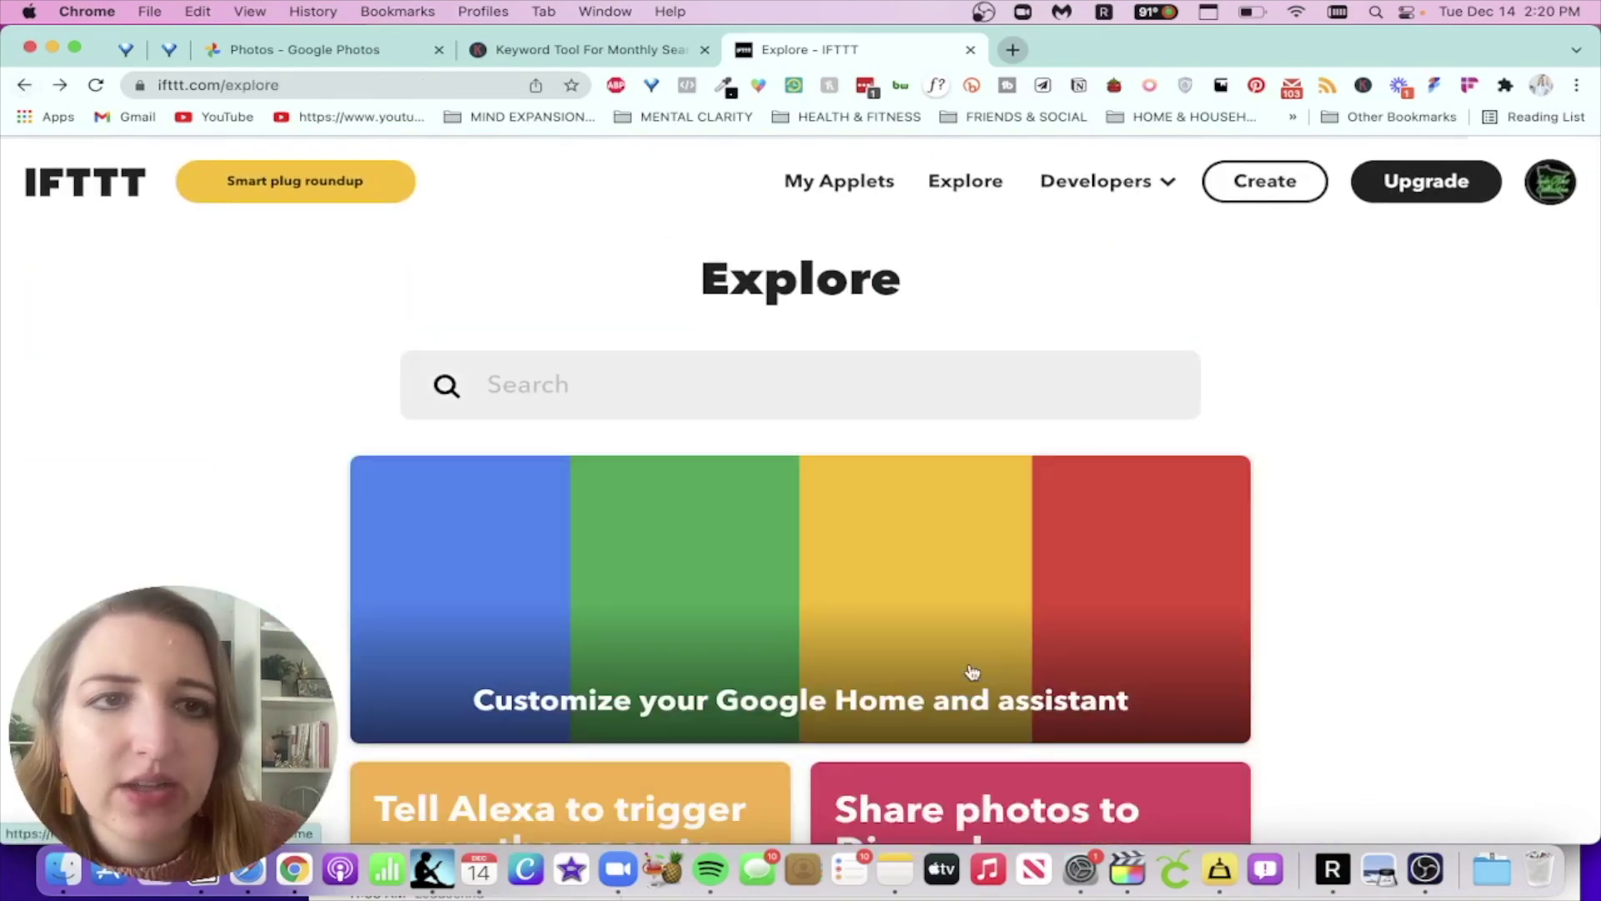
Look at the 'Automate Alexa To-Do syncing with Notion' applet in My Applets, then go back
left_click(803, 189)
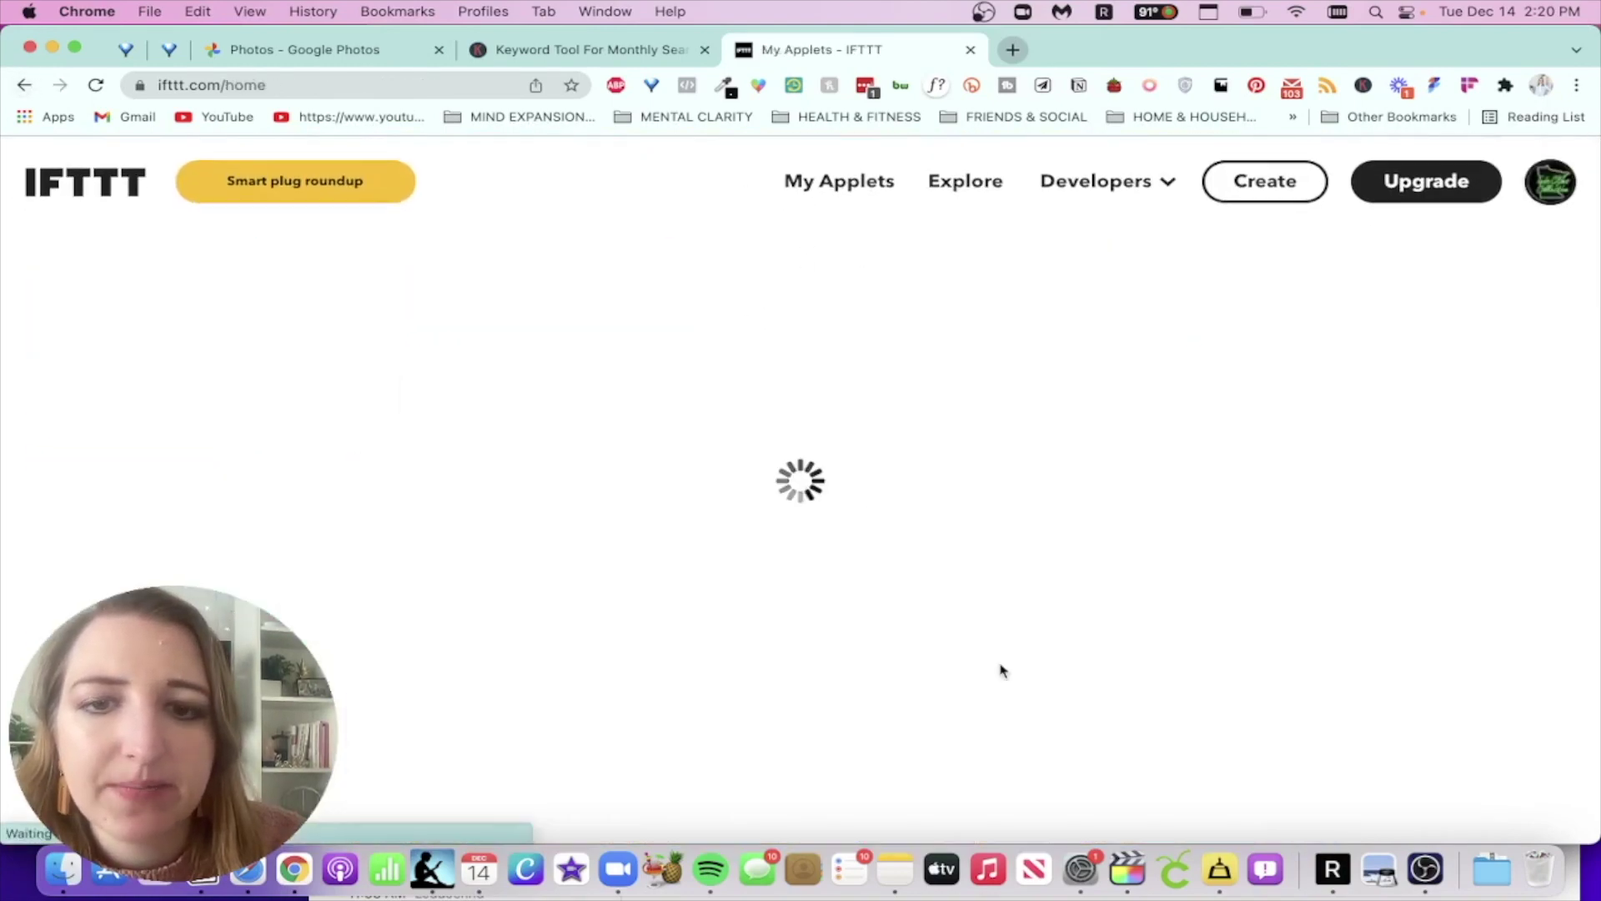
scroll(1001, 670, "down", 1)
scroll(1001, 670, "down", 2)
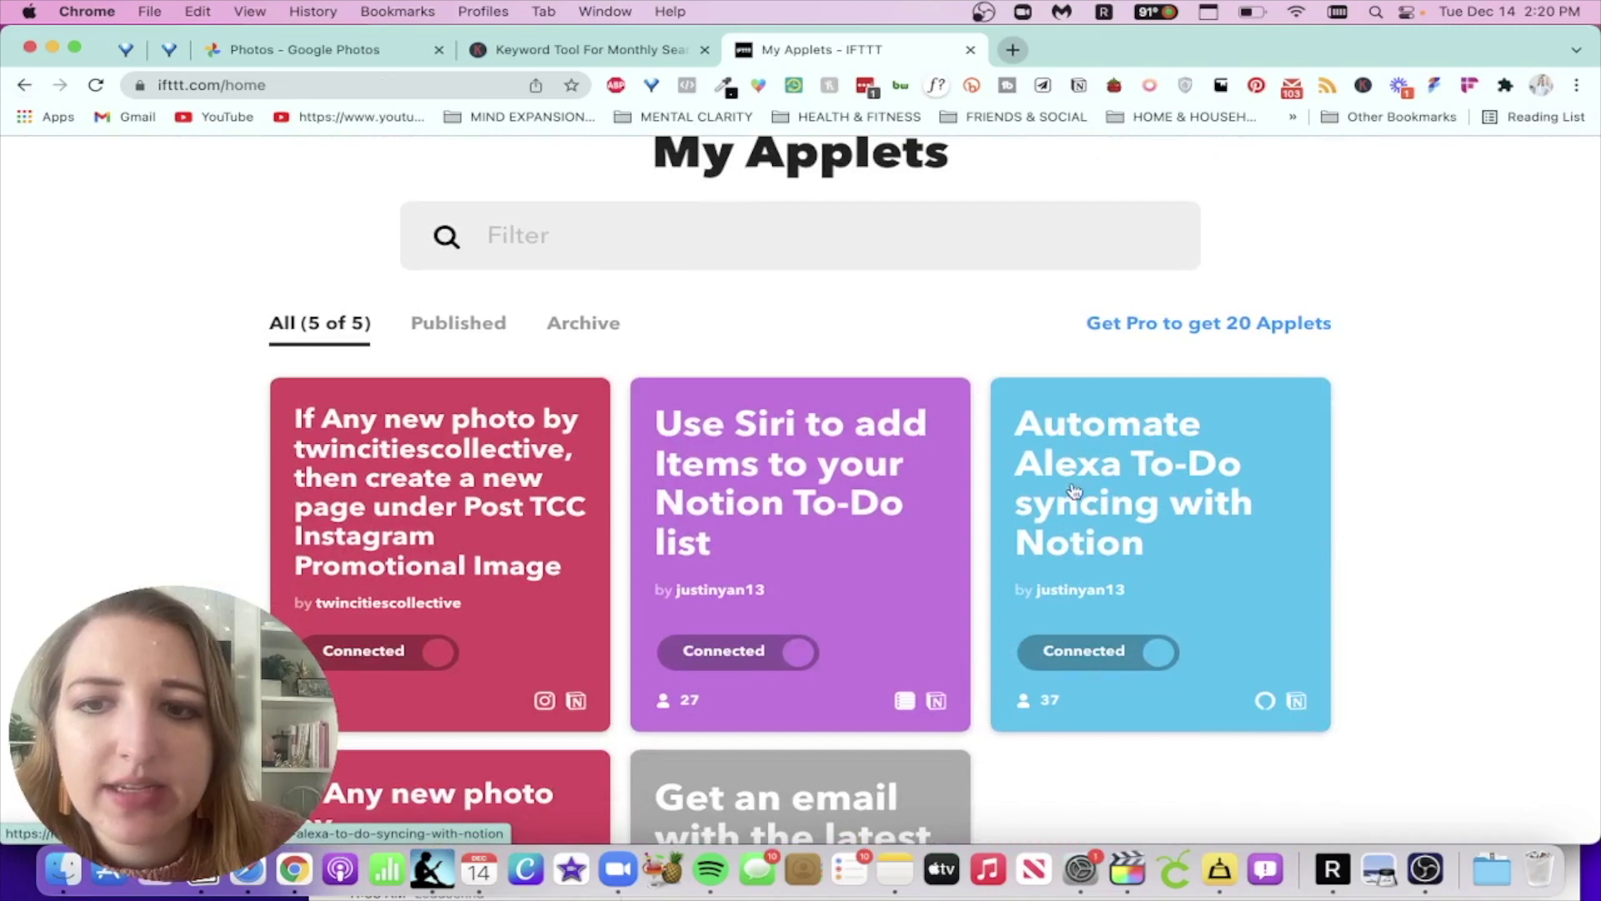
left_click(1164, 512)
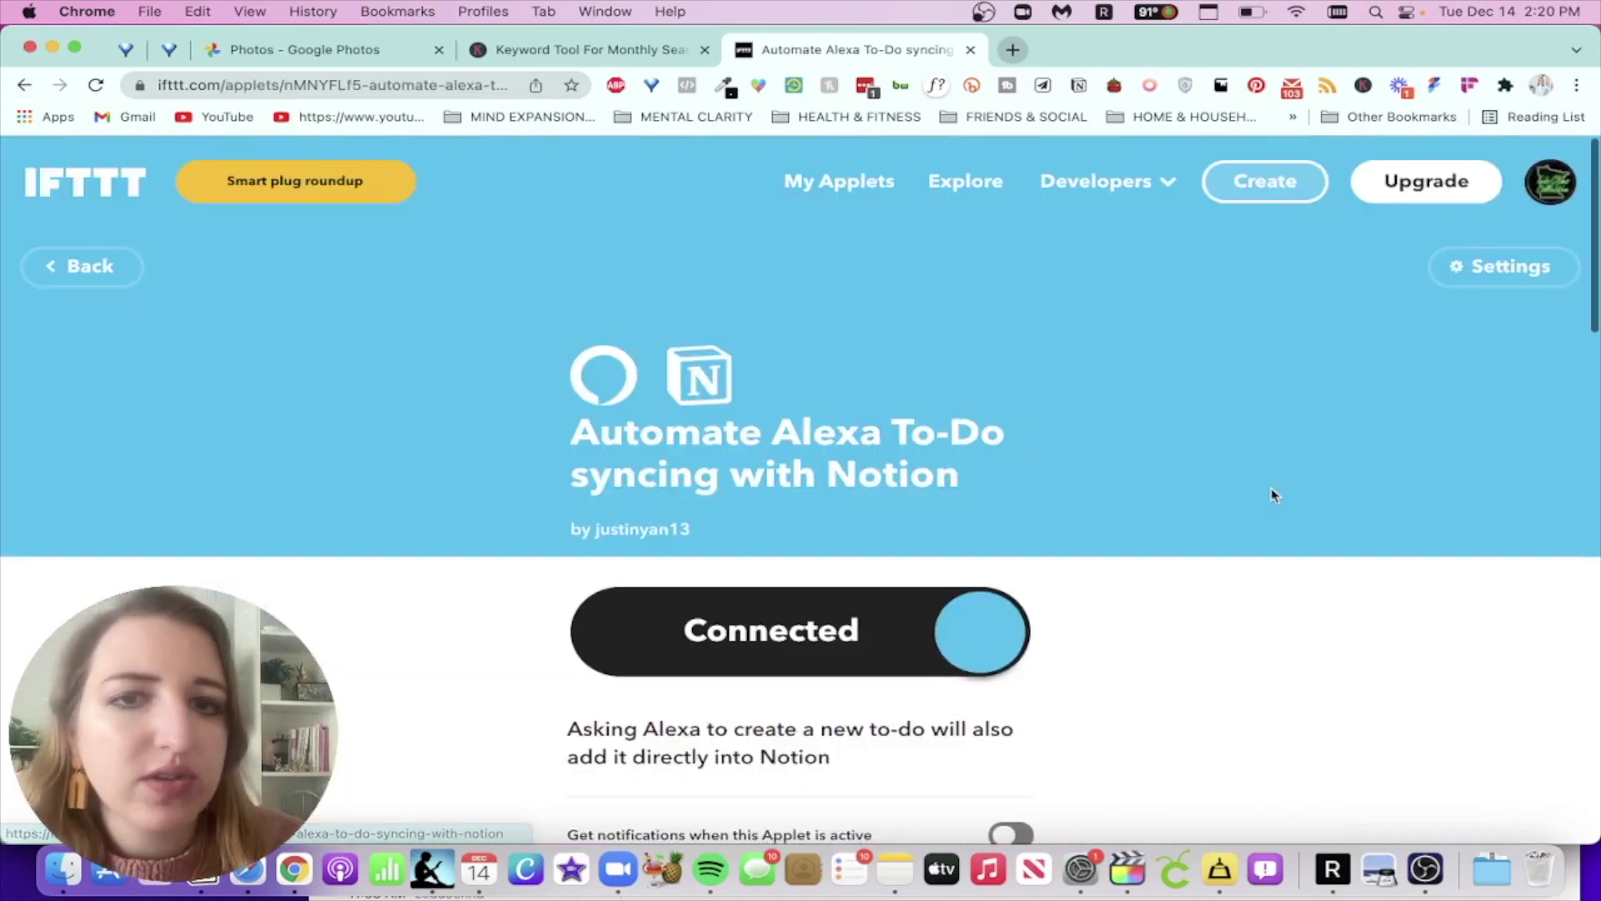
left_click(65, 276)
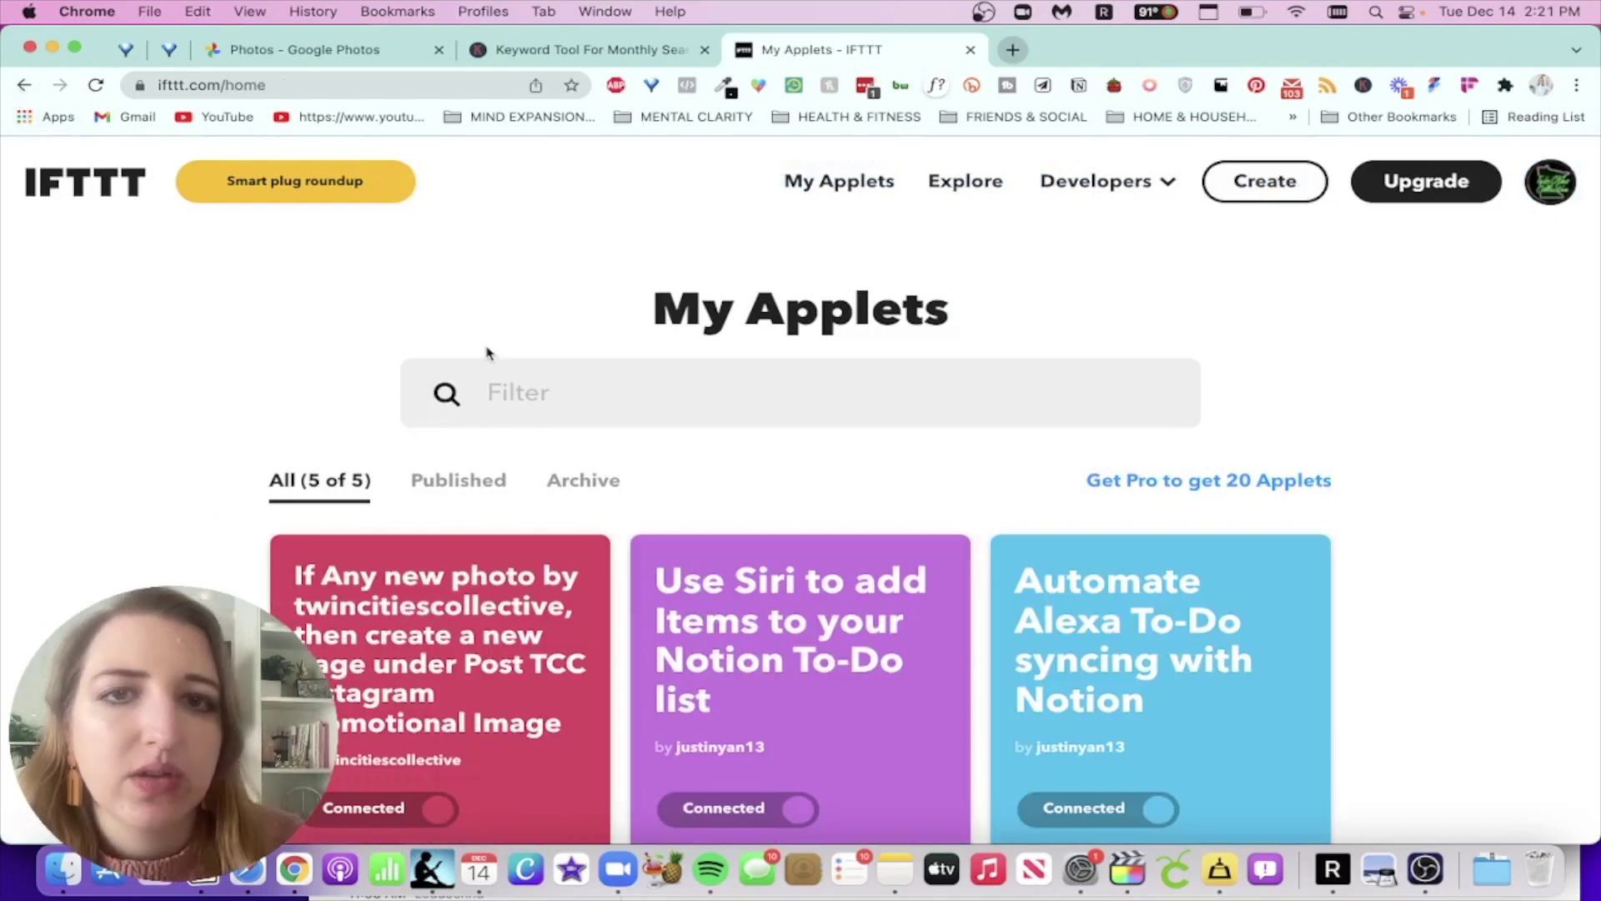
Search Explore for 'notion alexa' and connect the 'Tell Alexa to create a new To-Do for Notion' applet
left_click(967, 183)
left_click(560, 360)
type("not")
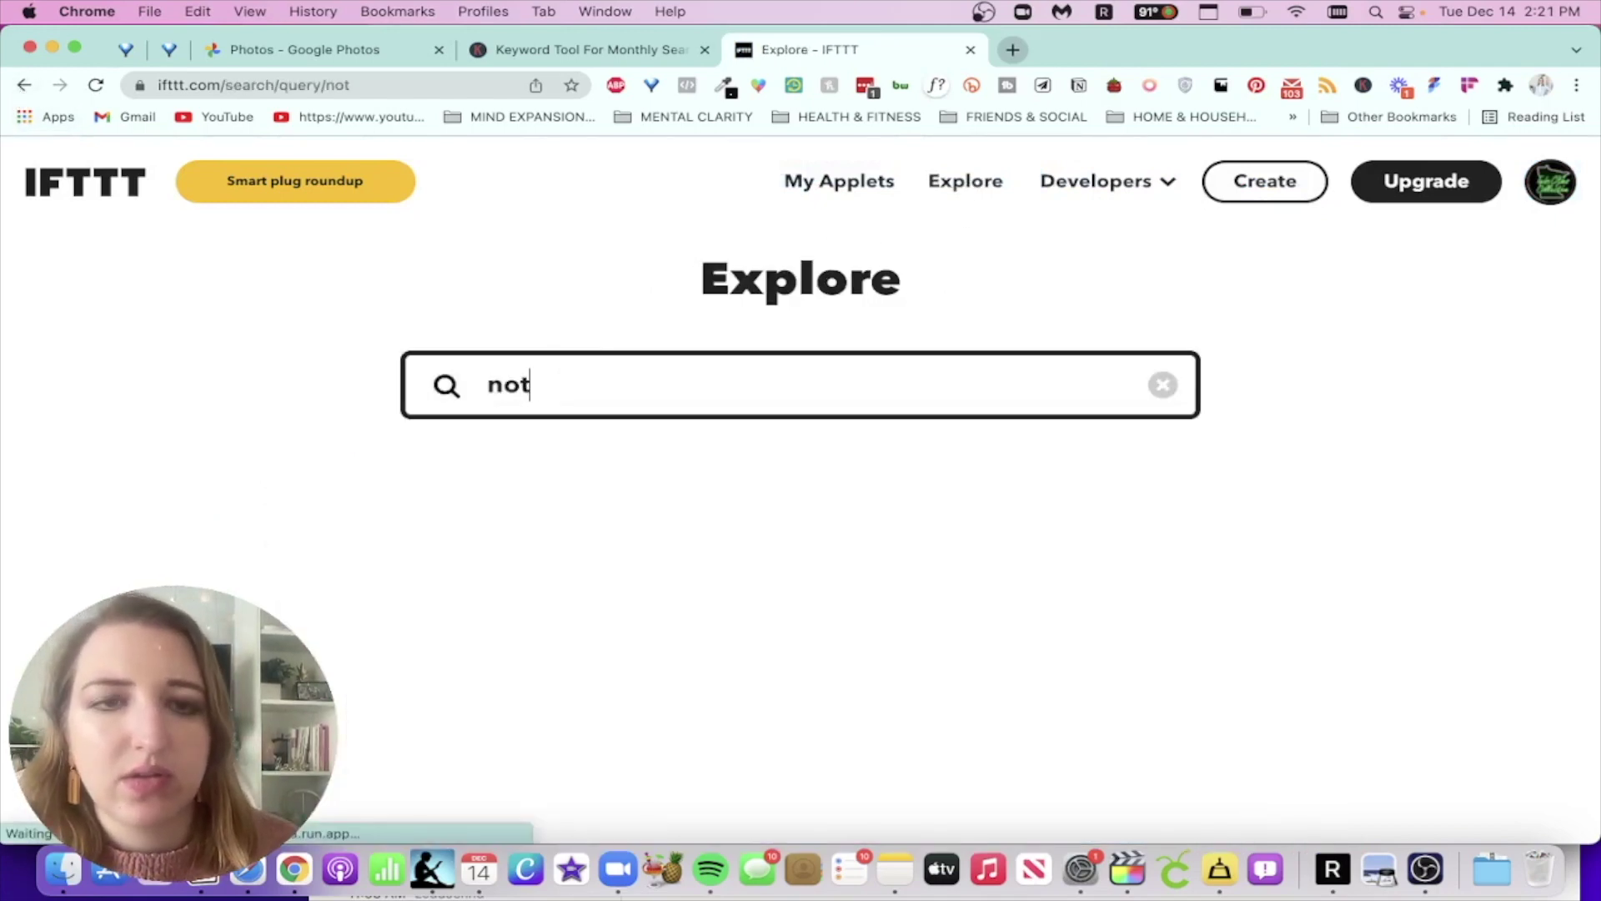
type("ion to")
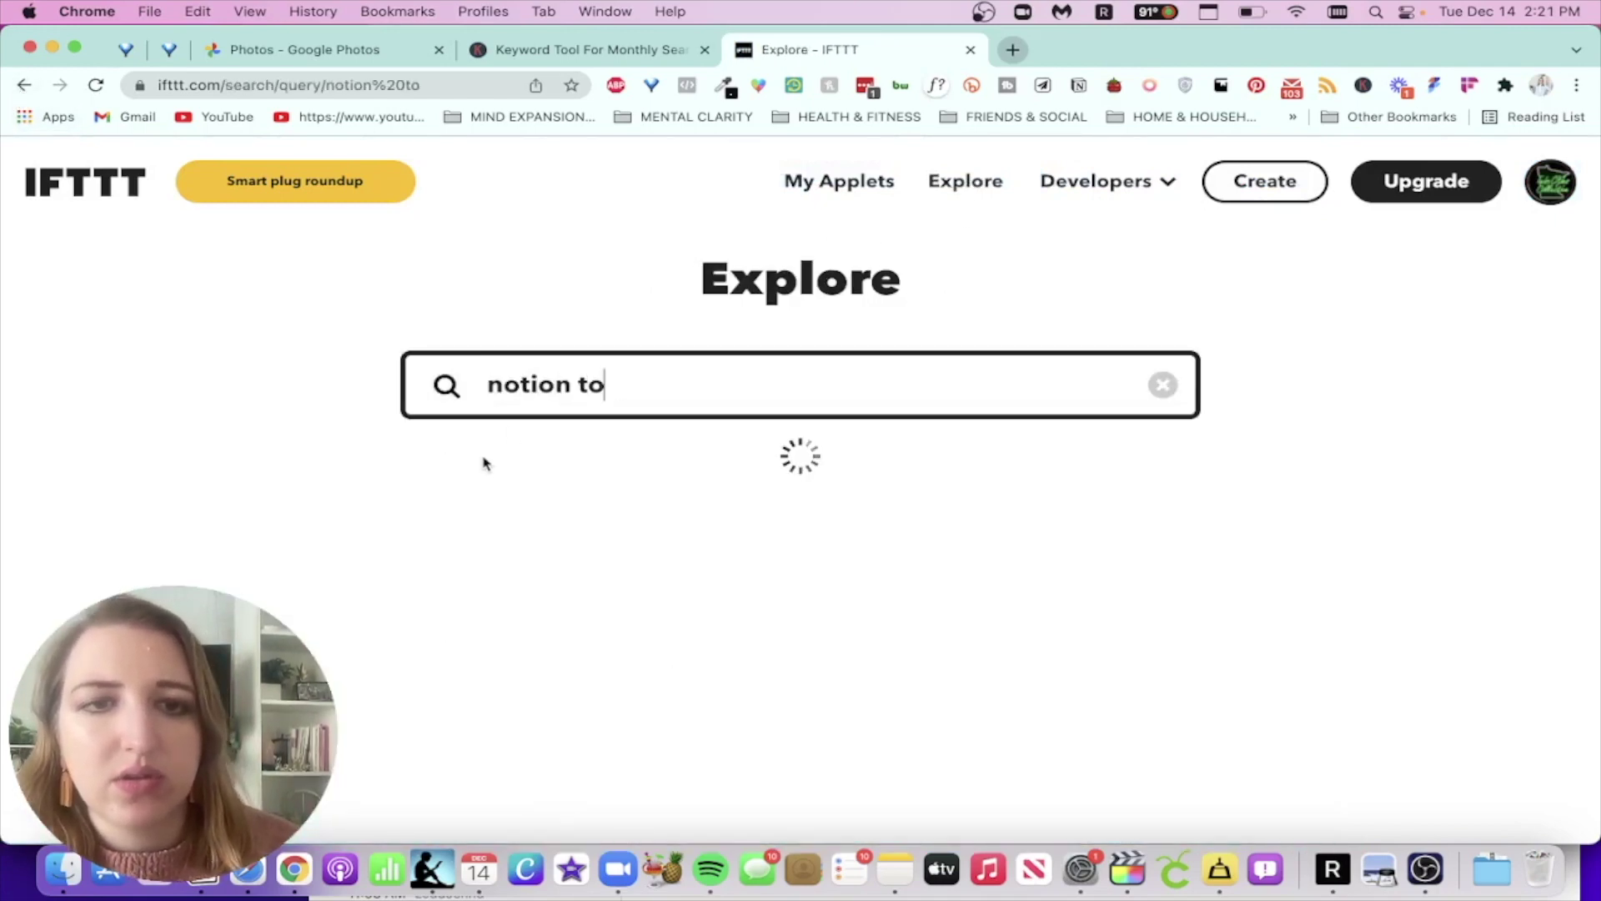
key("BackSpace")
key("BackSpace")
type("alexa")
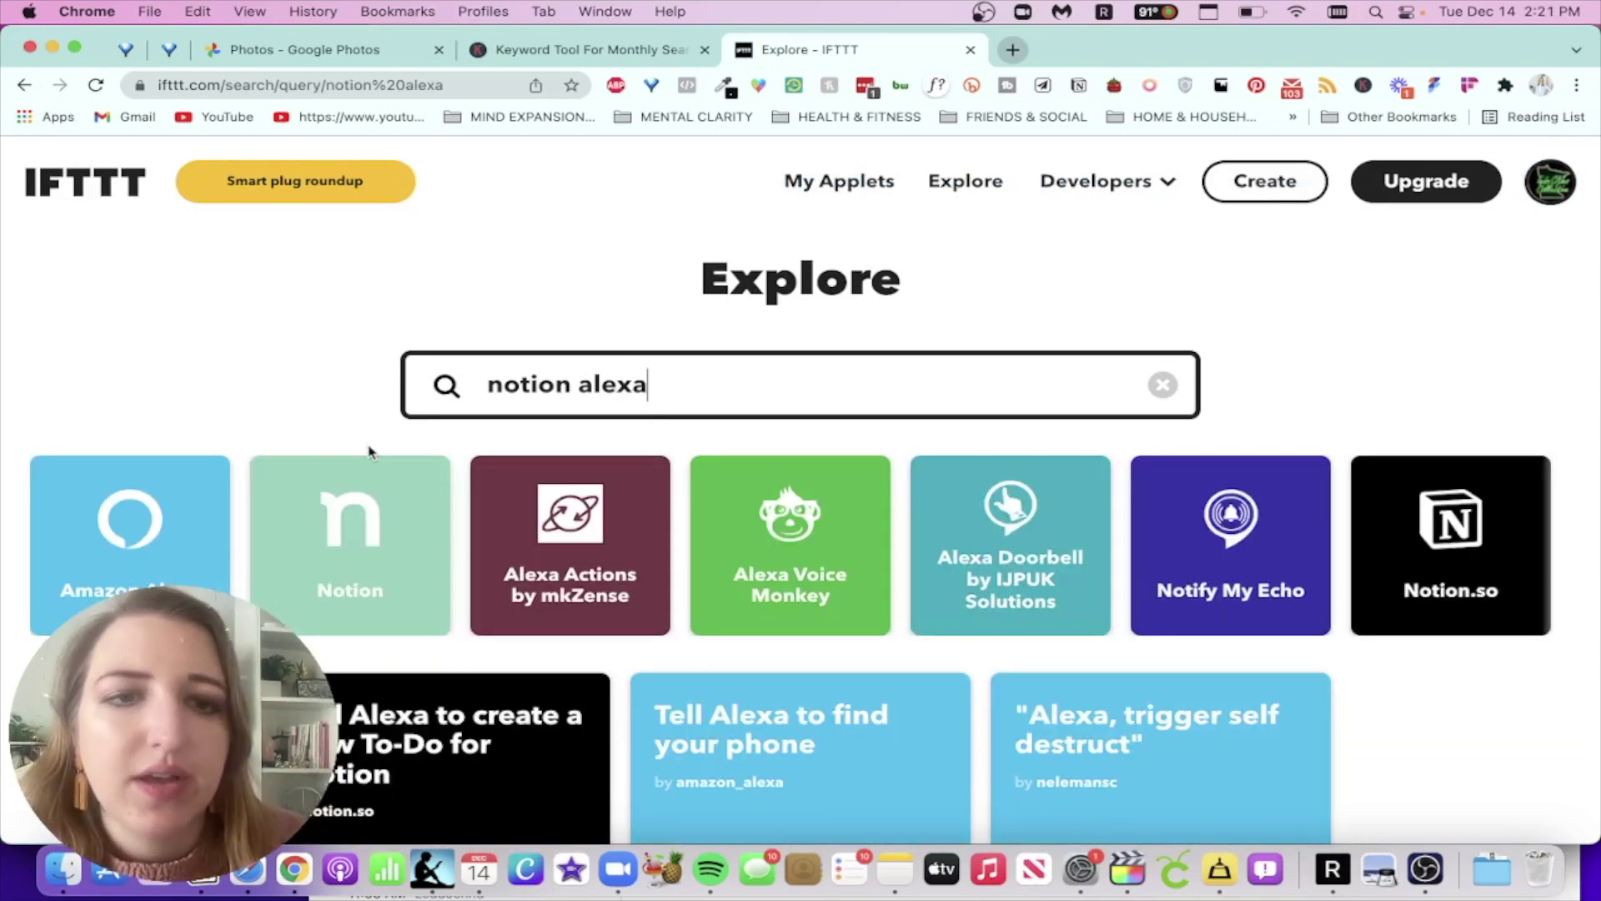
scroll(371, 451, "down", 3)
left_click(360, 582)
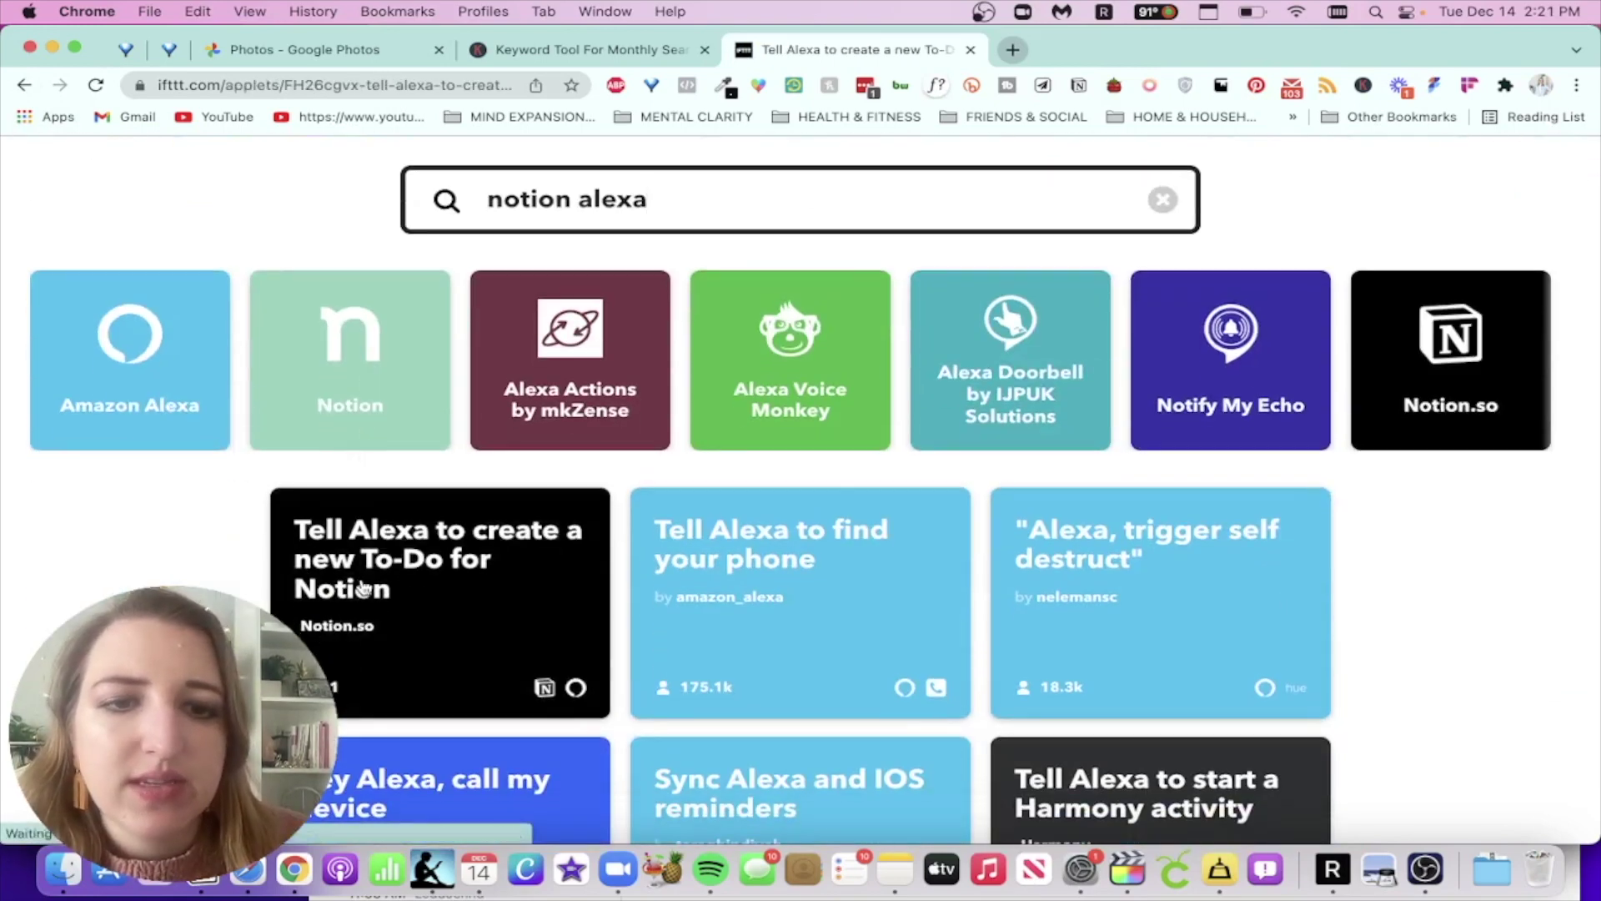
scroll(350, 624, "down", 2)
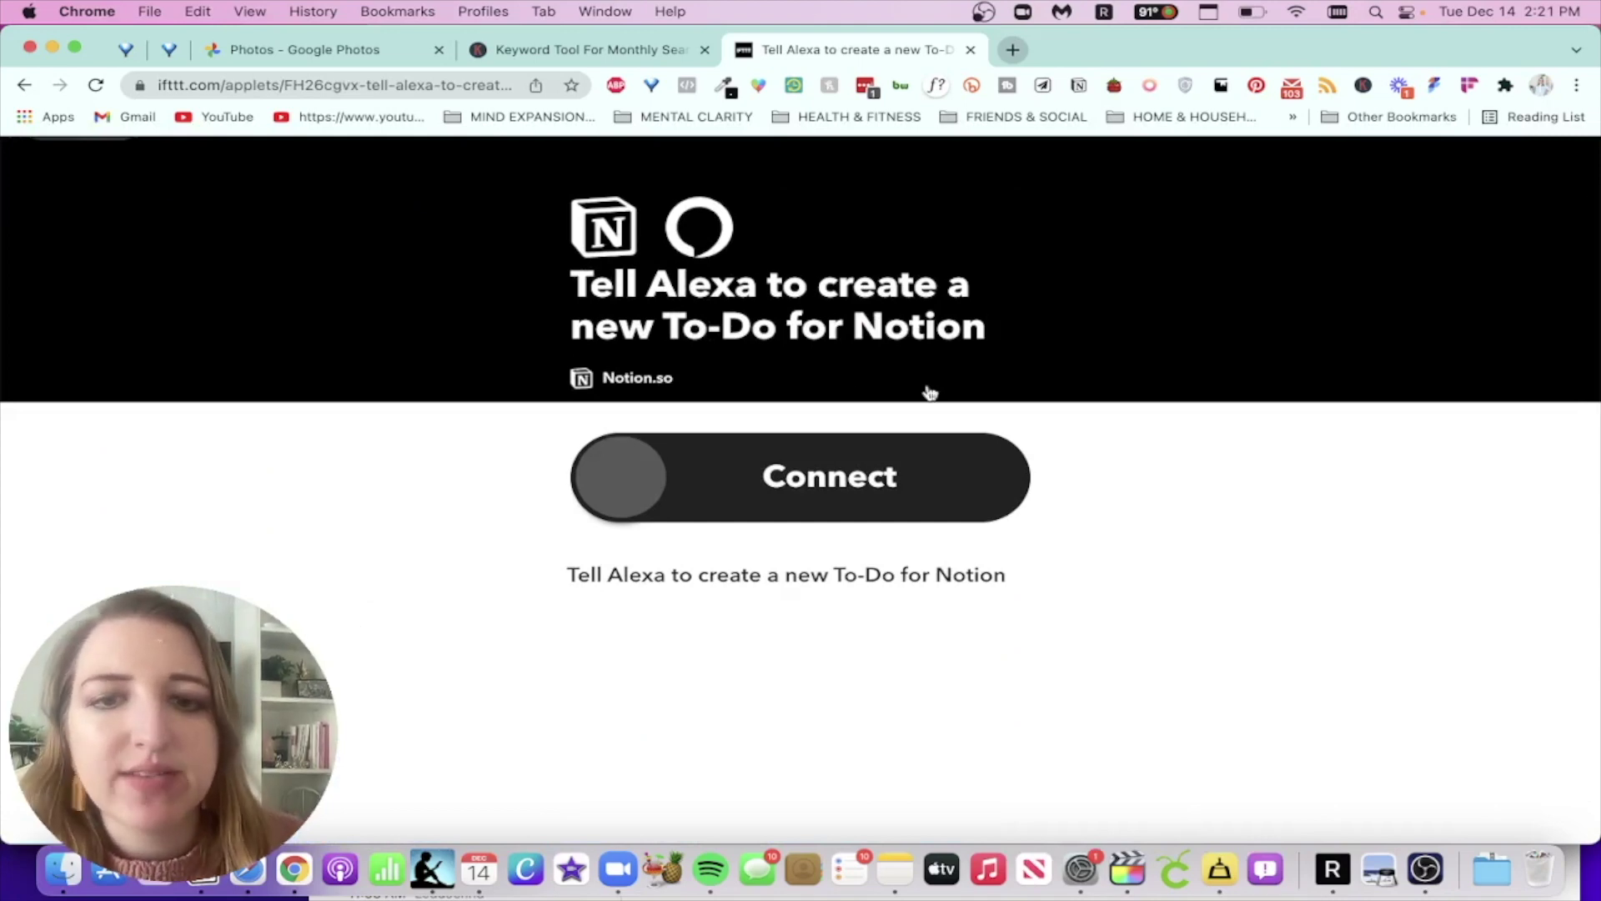
left_click(786, 505)
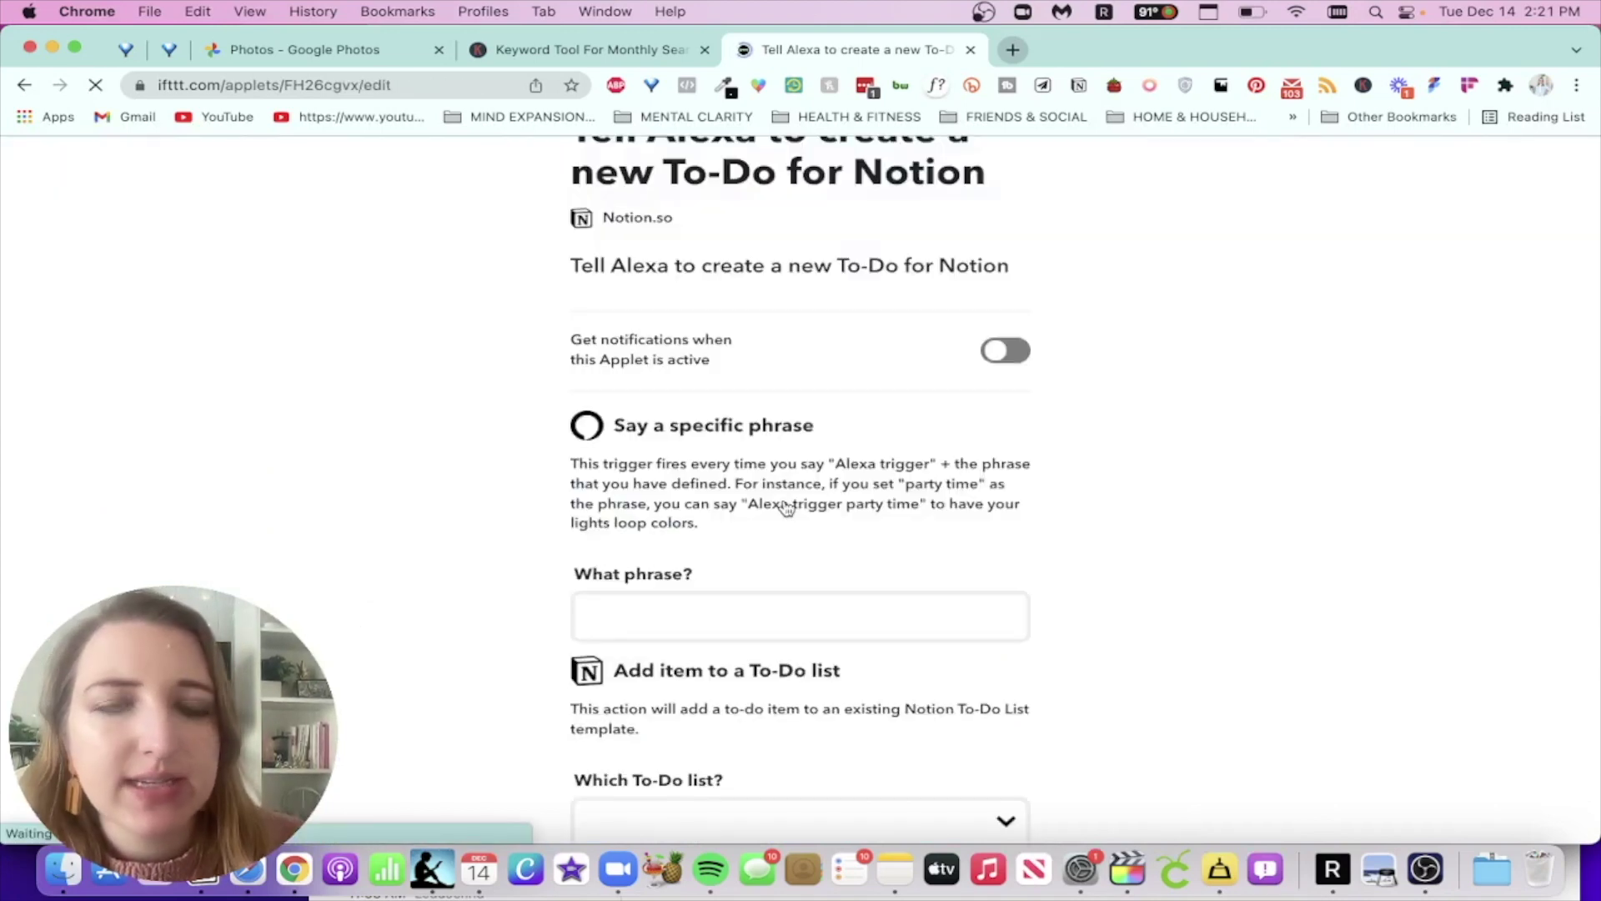
Enter 'alexa add to to do list' as the What phrase? value and review the To-Do options below
scroll(787, 506, "up", 3)
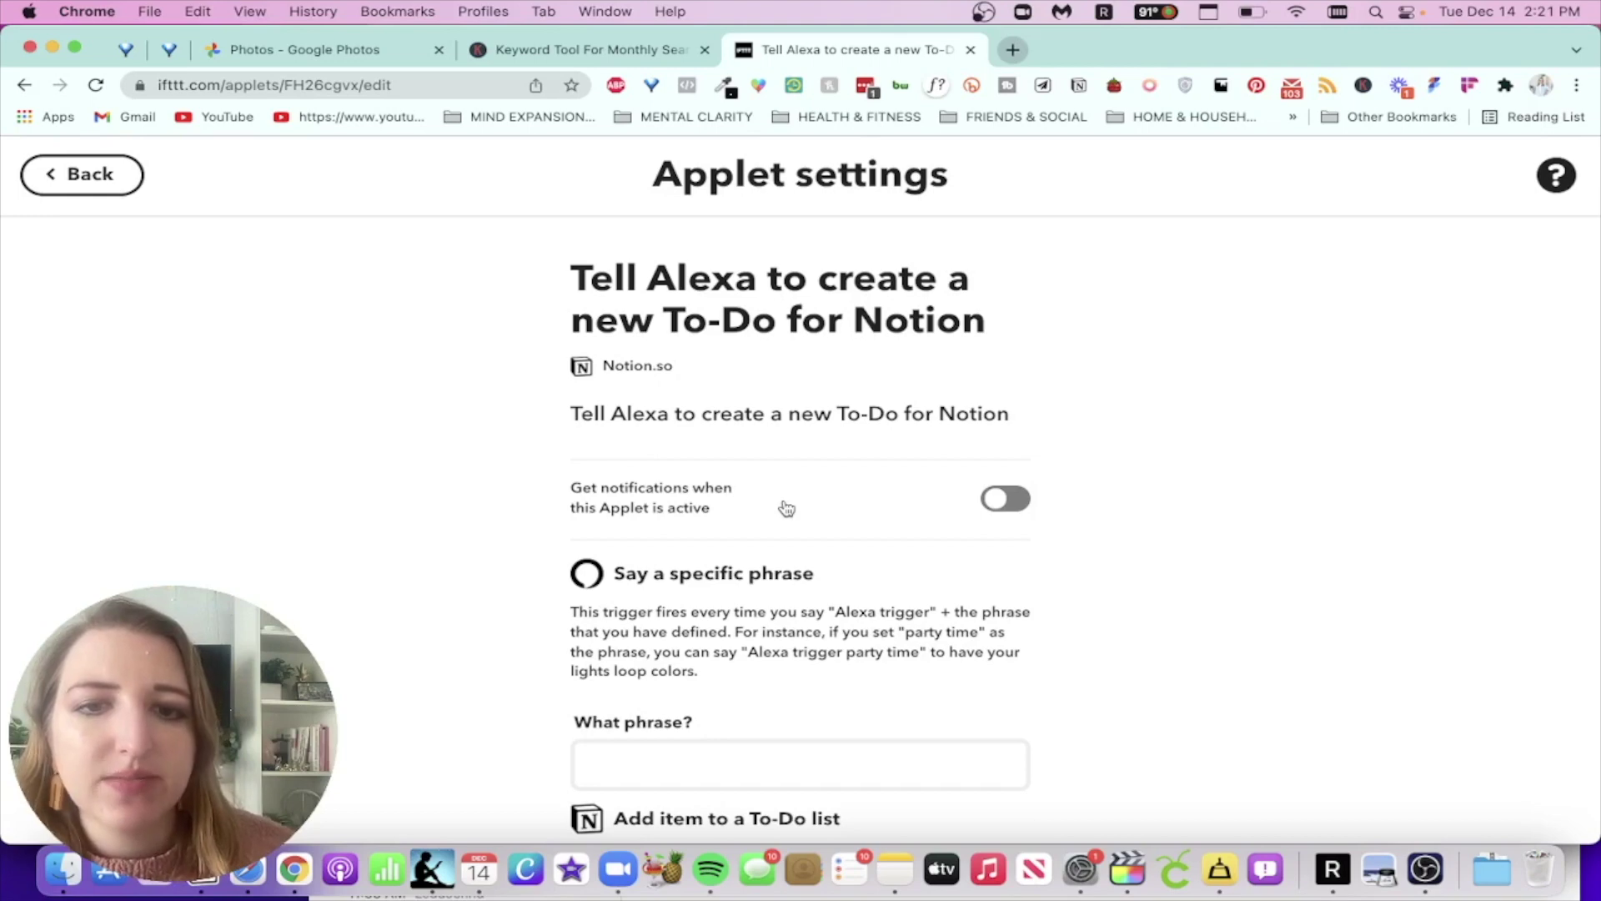
scroll(787, 492, "down", 5)
left_click(811, 335)
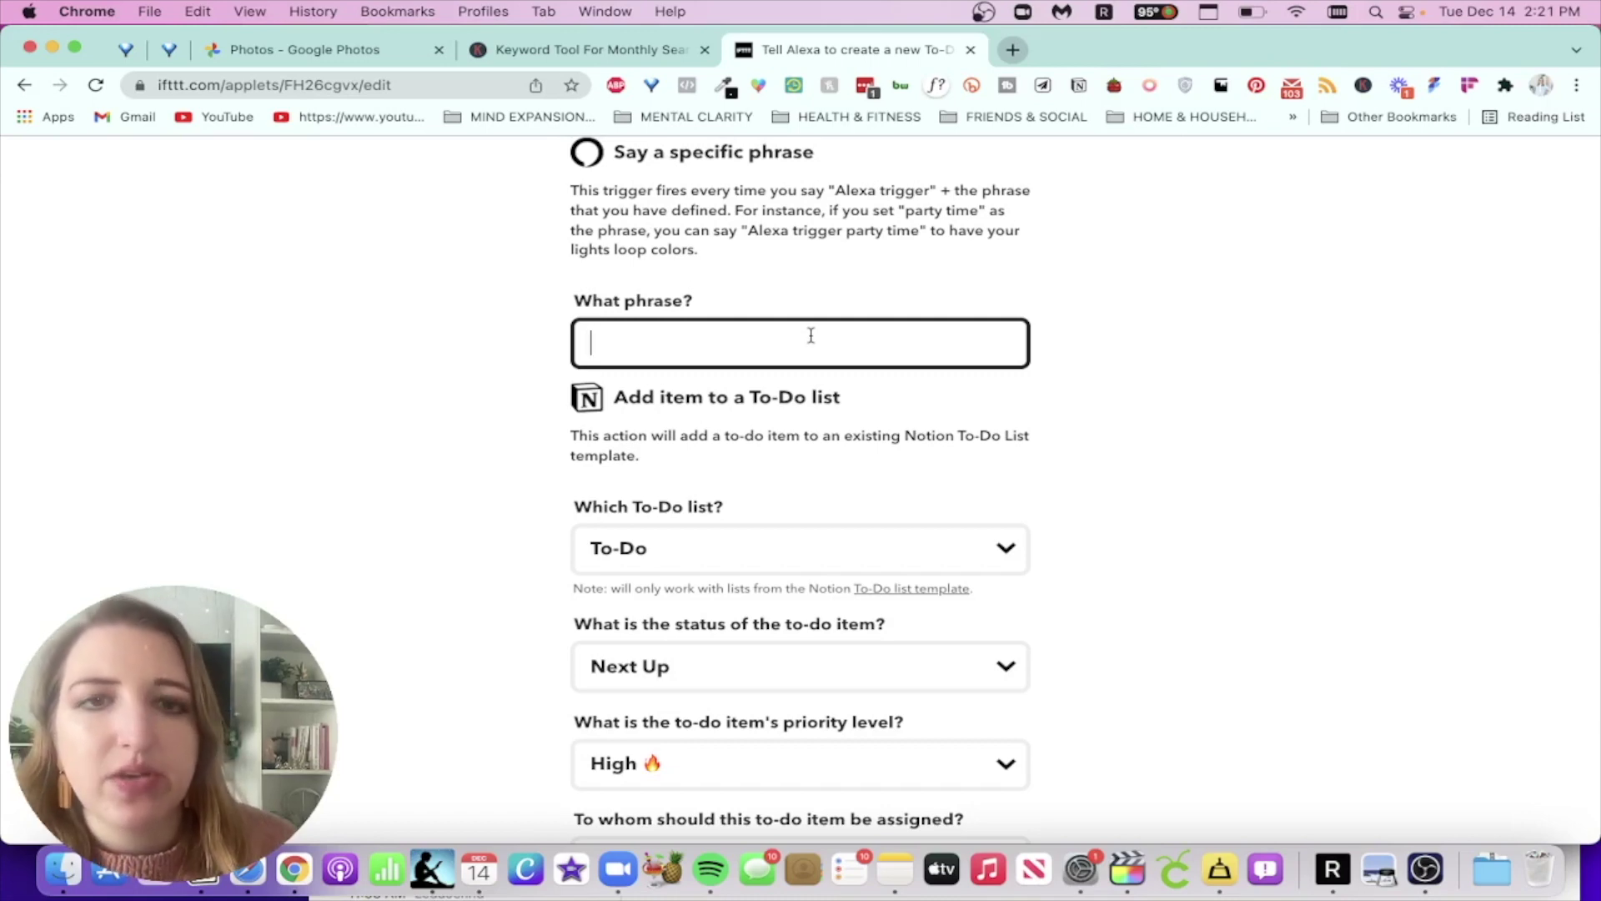
type("alexa add")
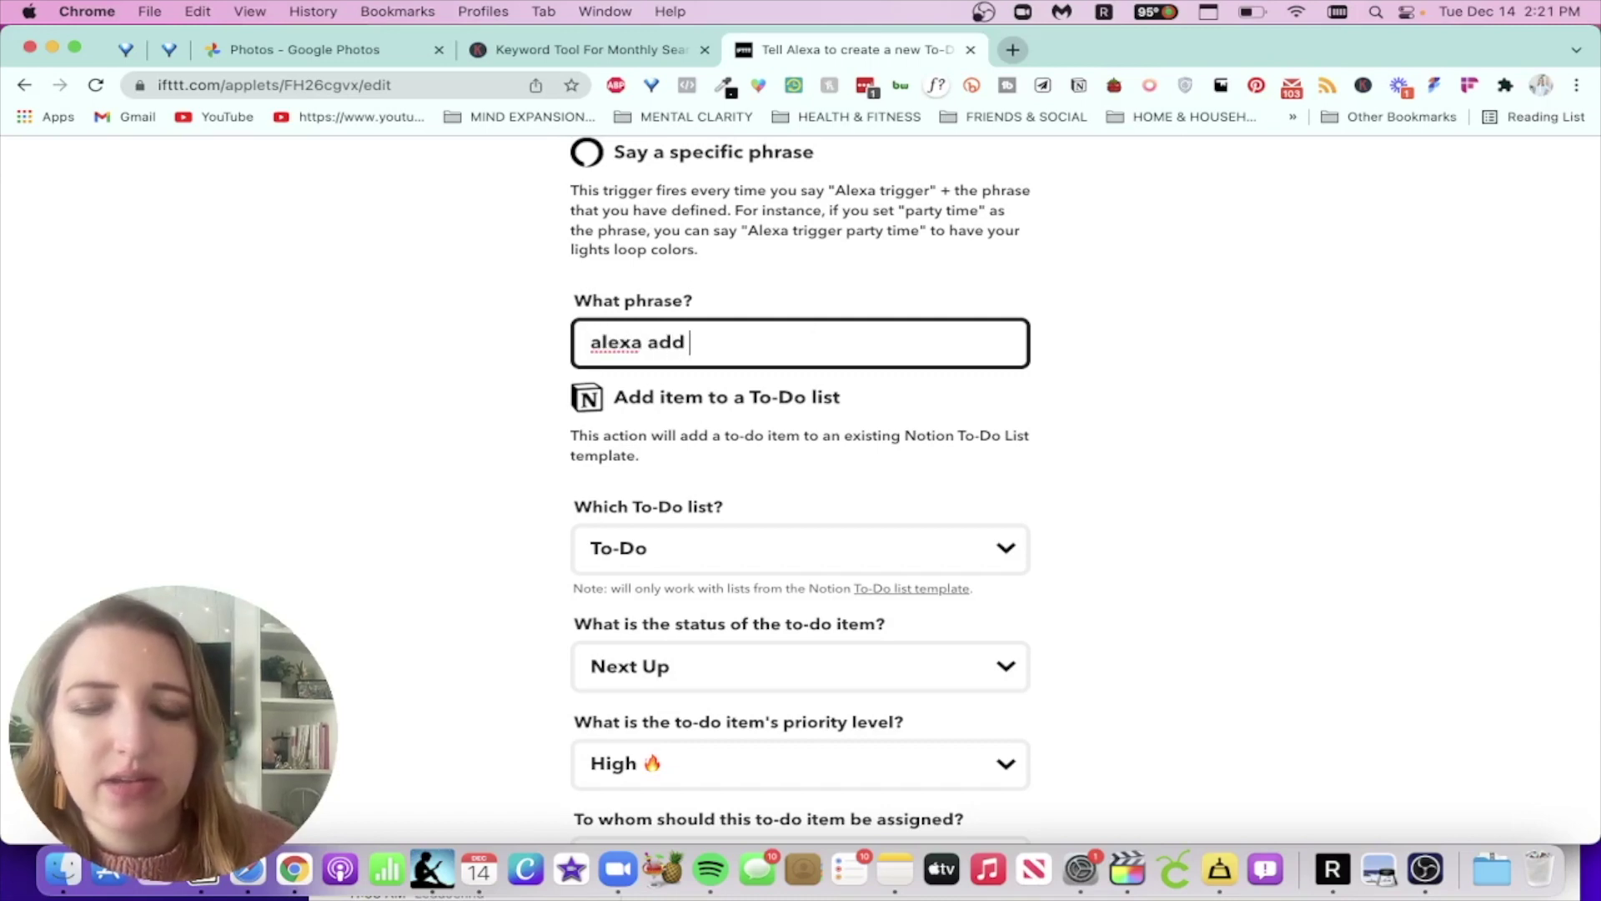
type(" to d")
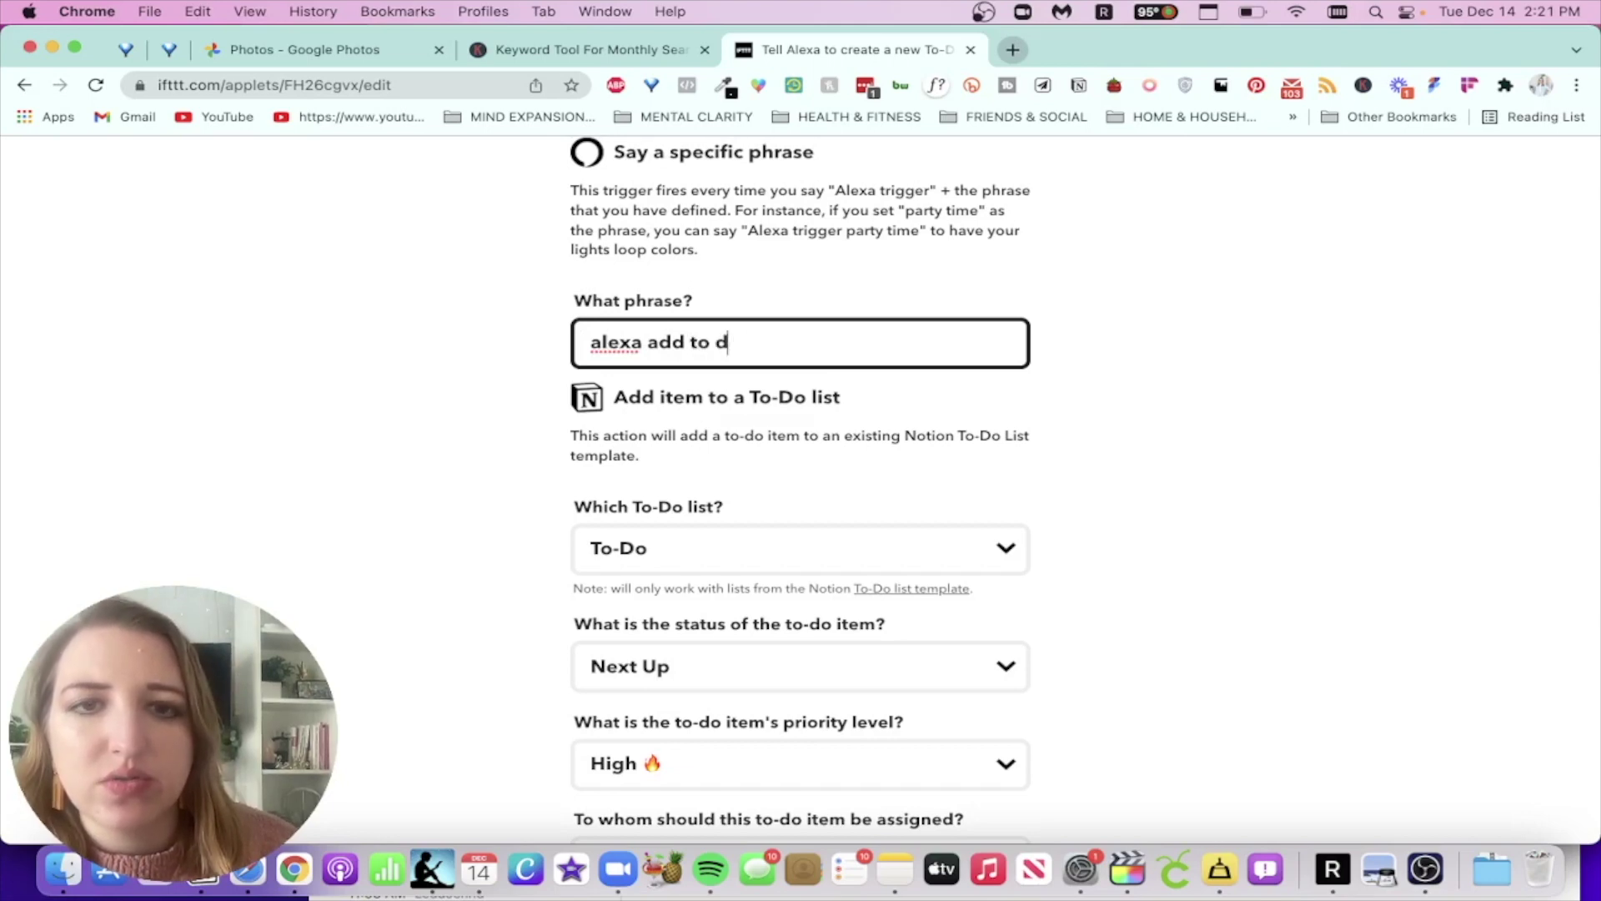
key("BackSpace")
type("to")
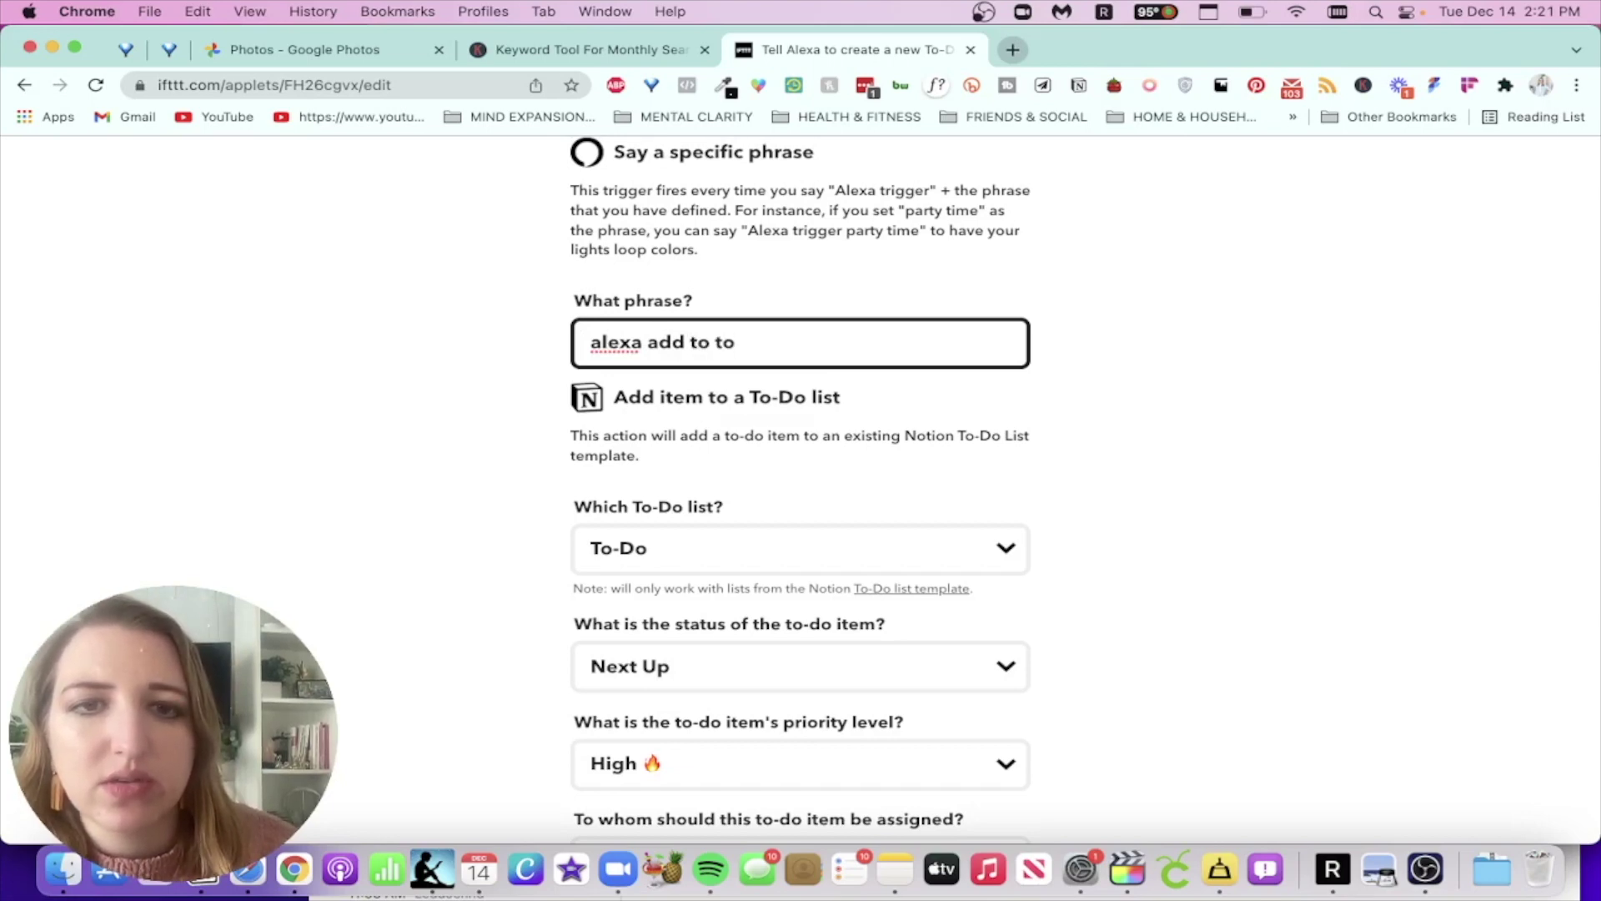
type(" do list")
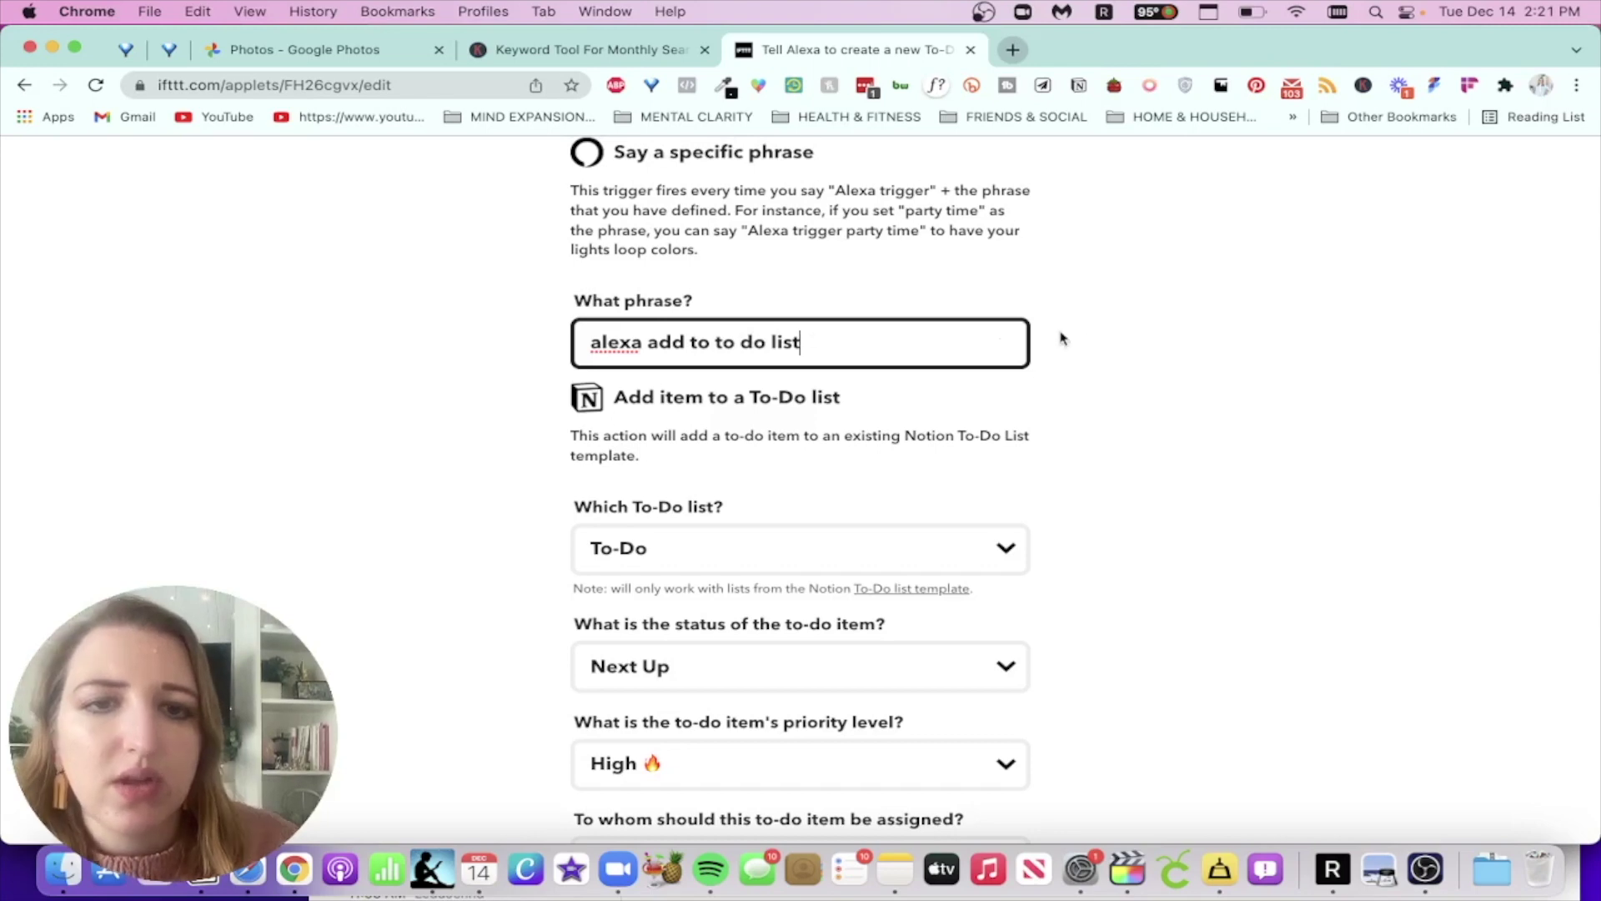
scroll(1096, 347, "down", 2)
scroll(1095, 347, "down", 1)
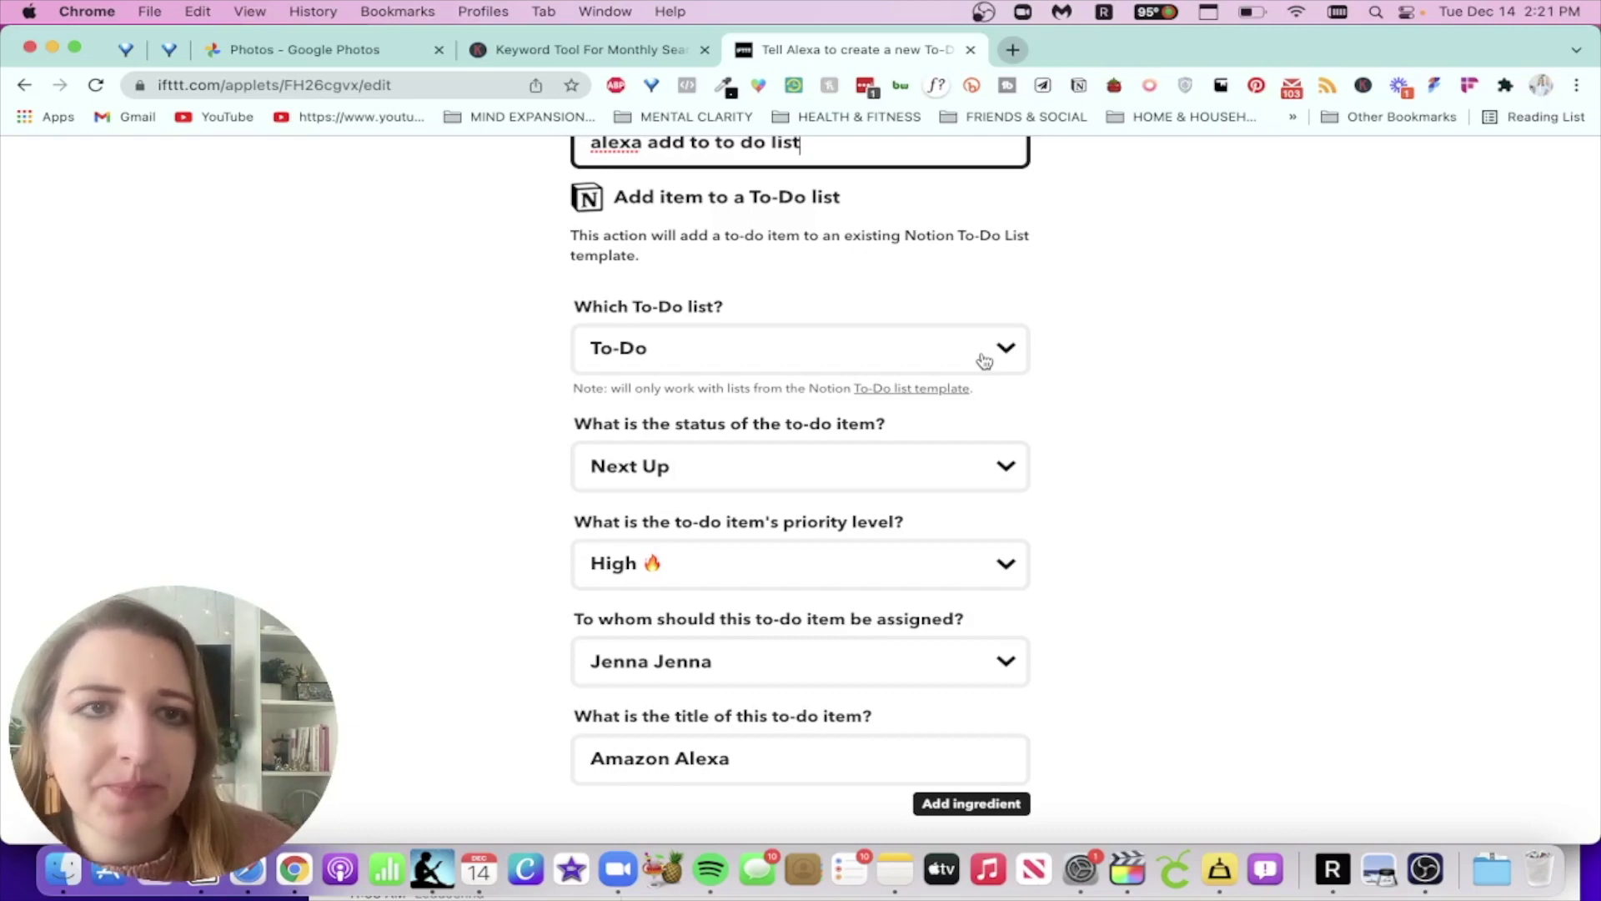
Open the 'To-Do list template' link to view the Notion To-Do board
left_click(902, 389)
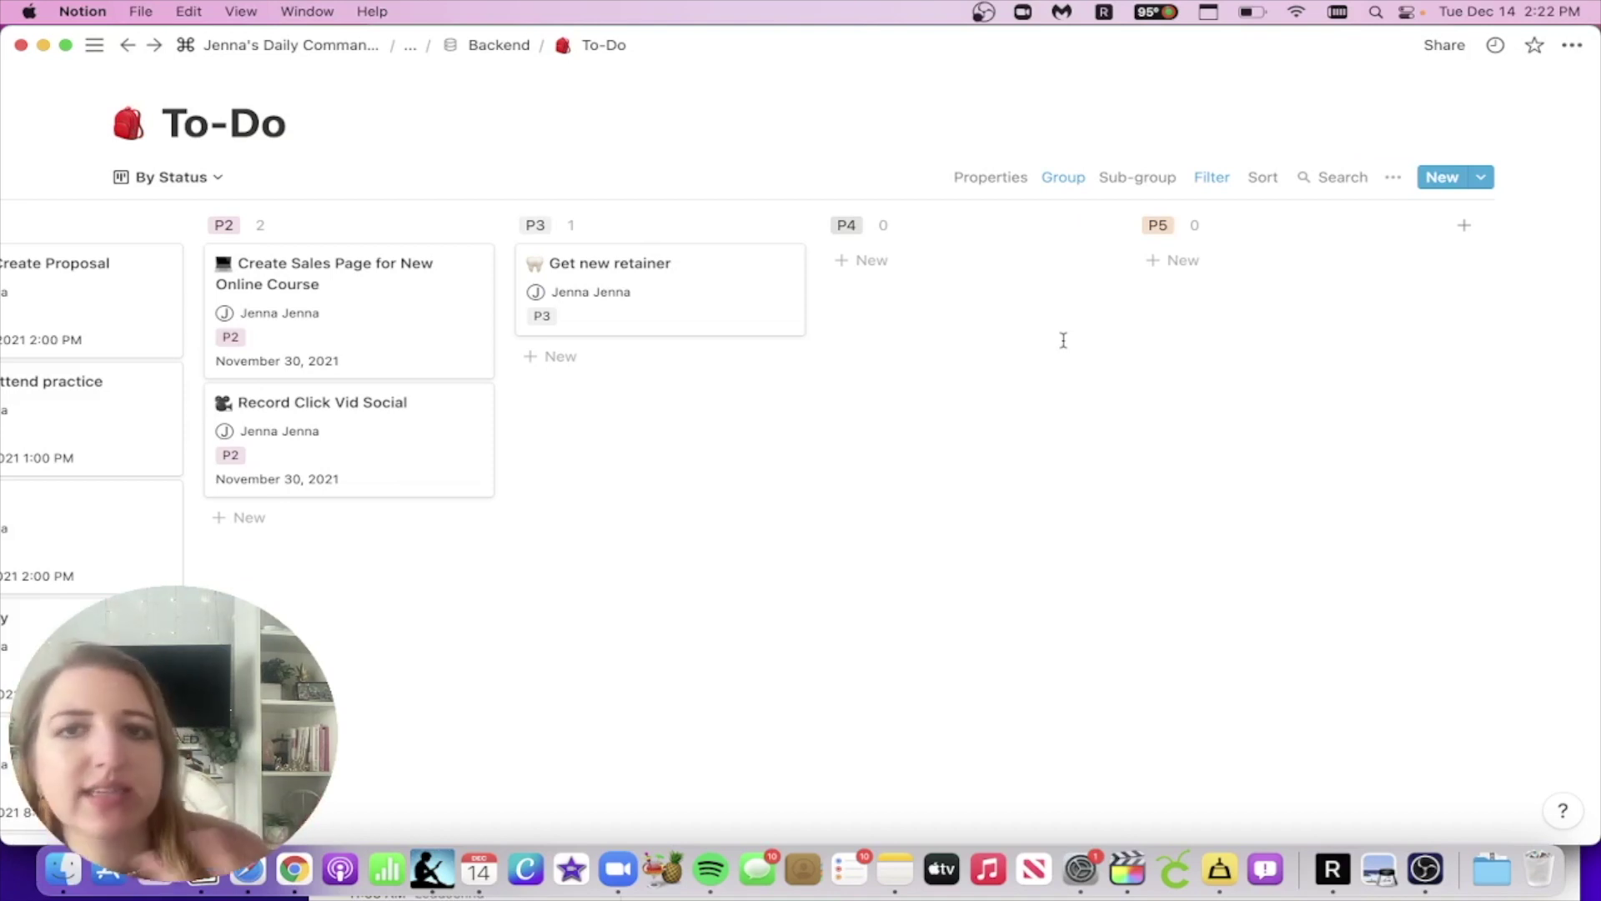
Check the To-Do page's Share settings to confirm IFTTT has Can edit access
left_click(1444, 46)
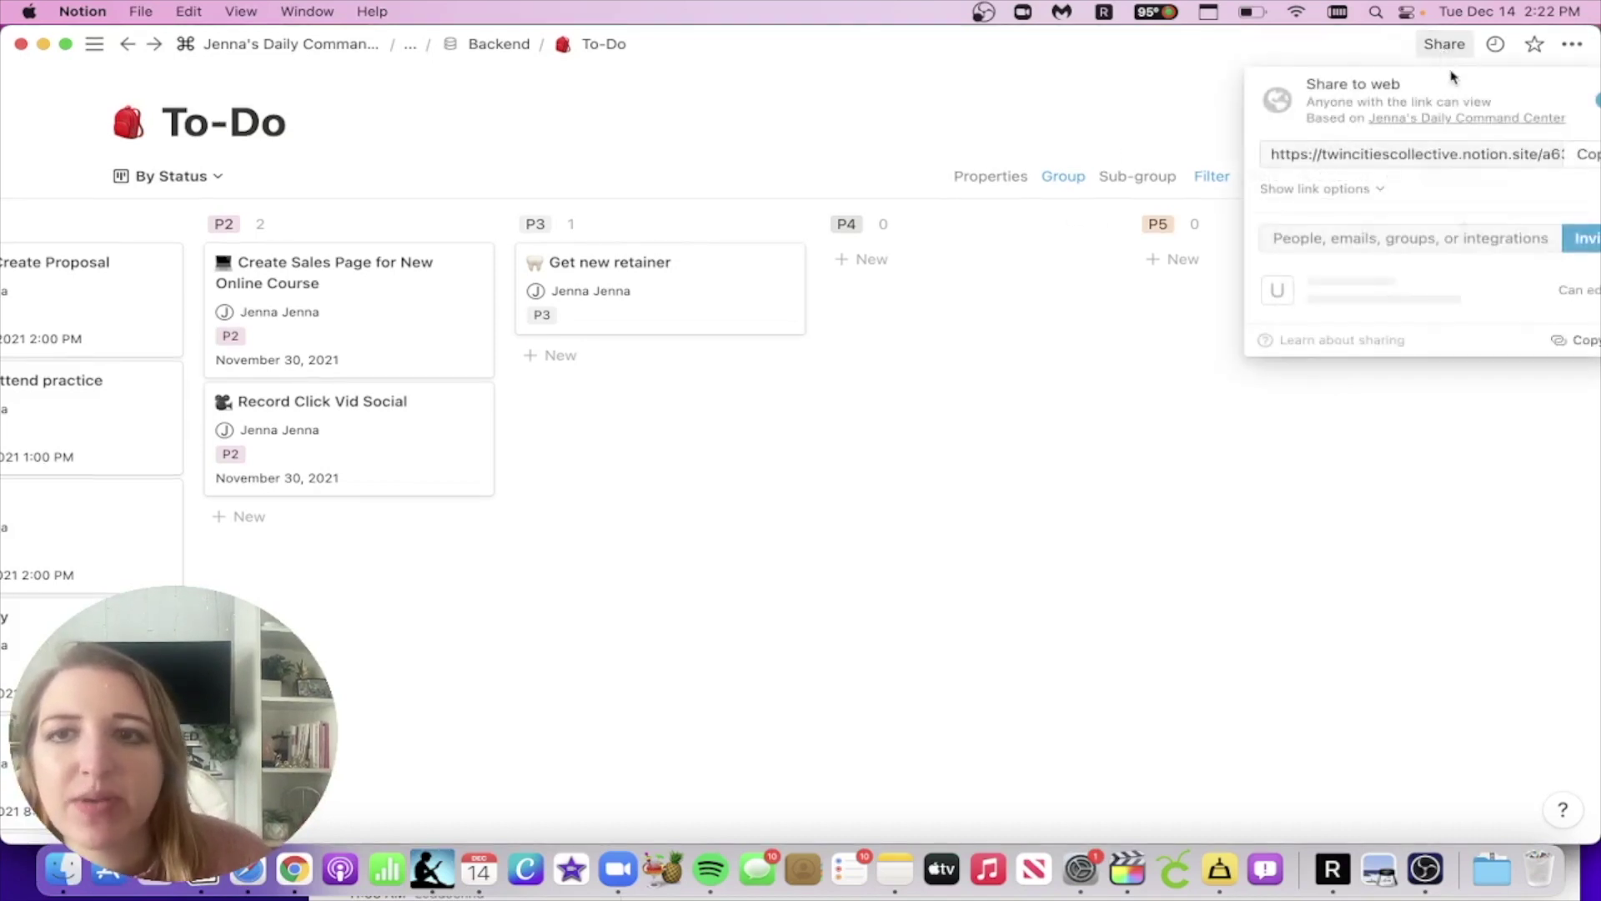
mouse_move(1335, 293)
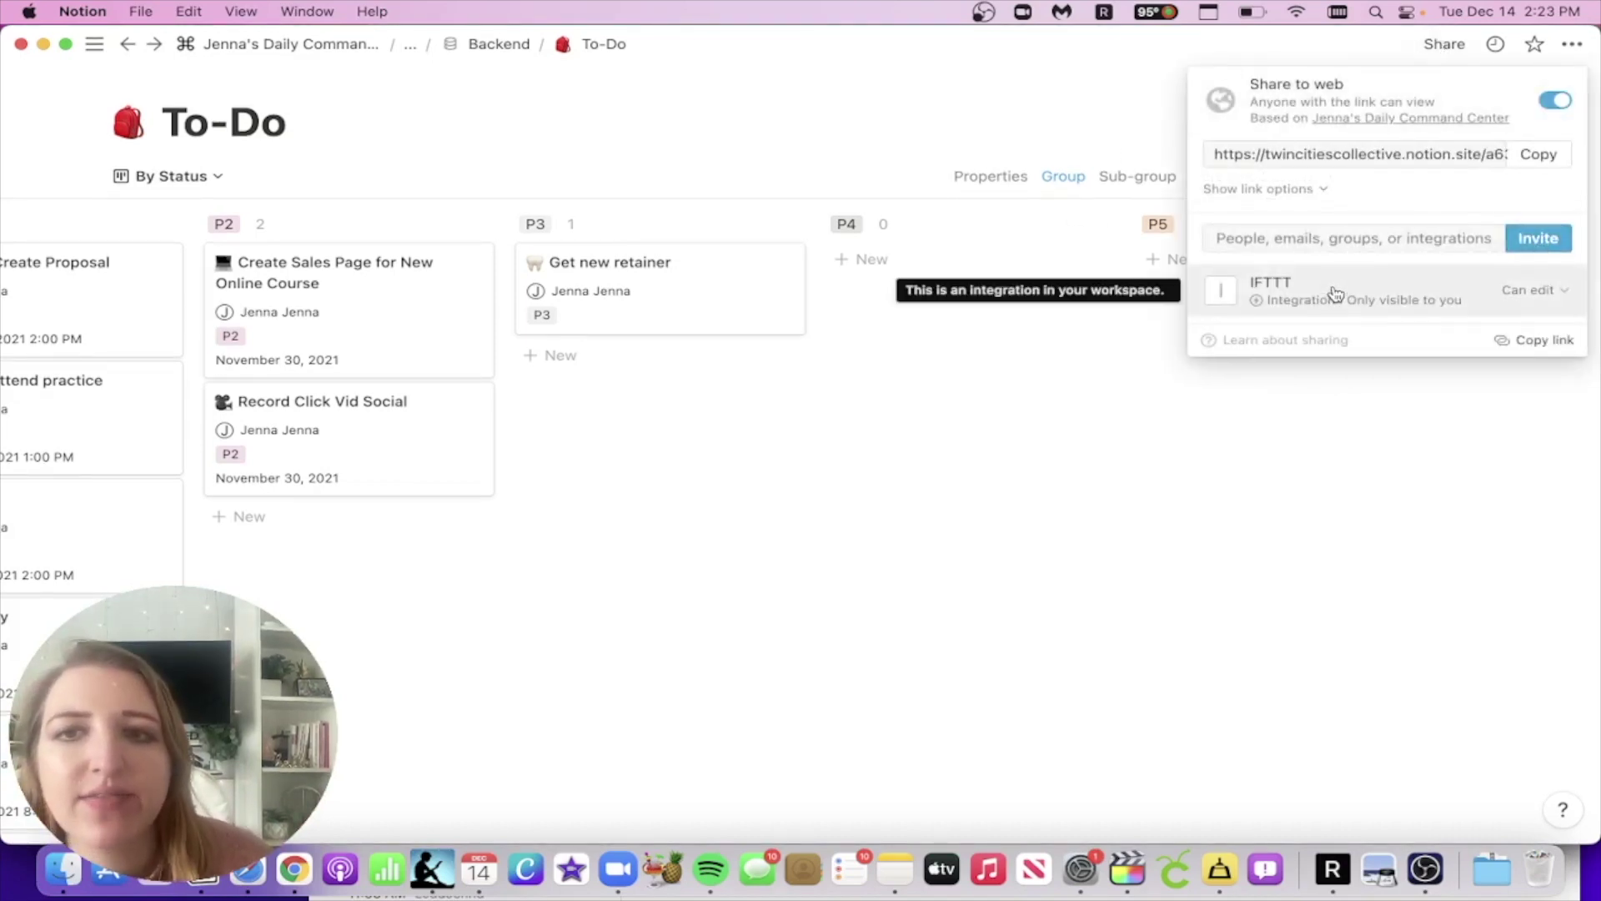
left_click(1539, 237)
left_click(1183, 163)
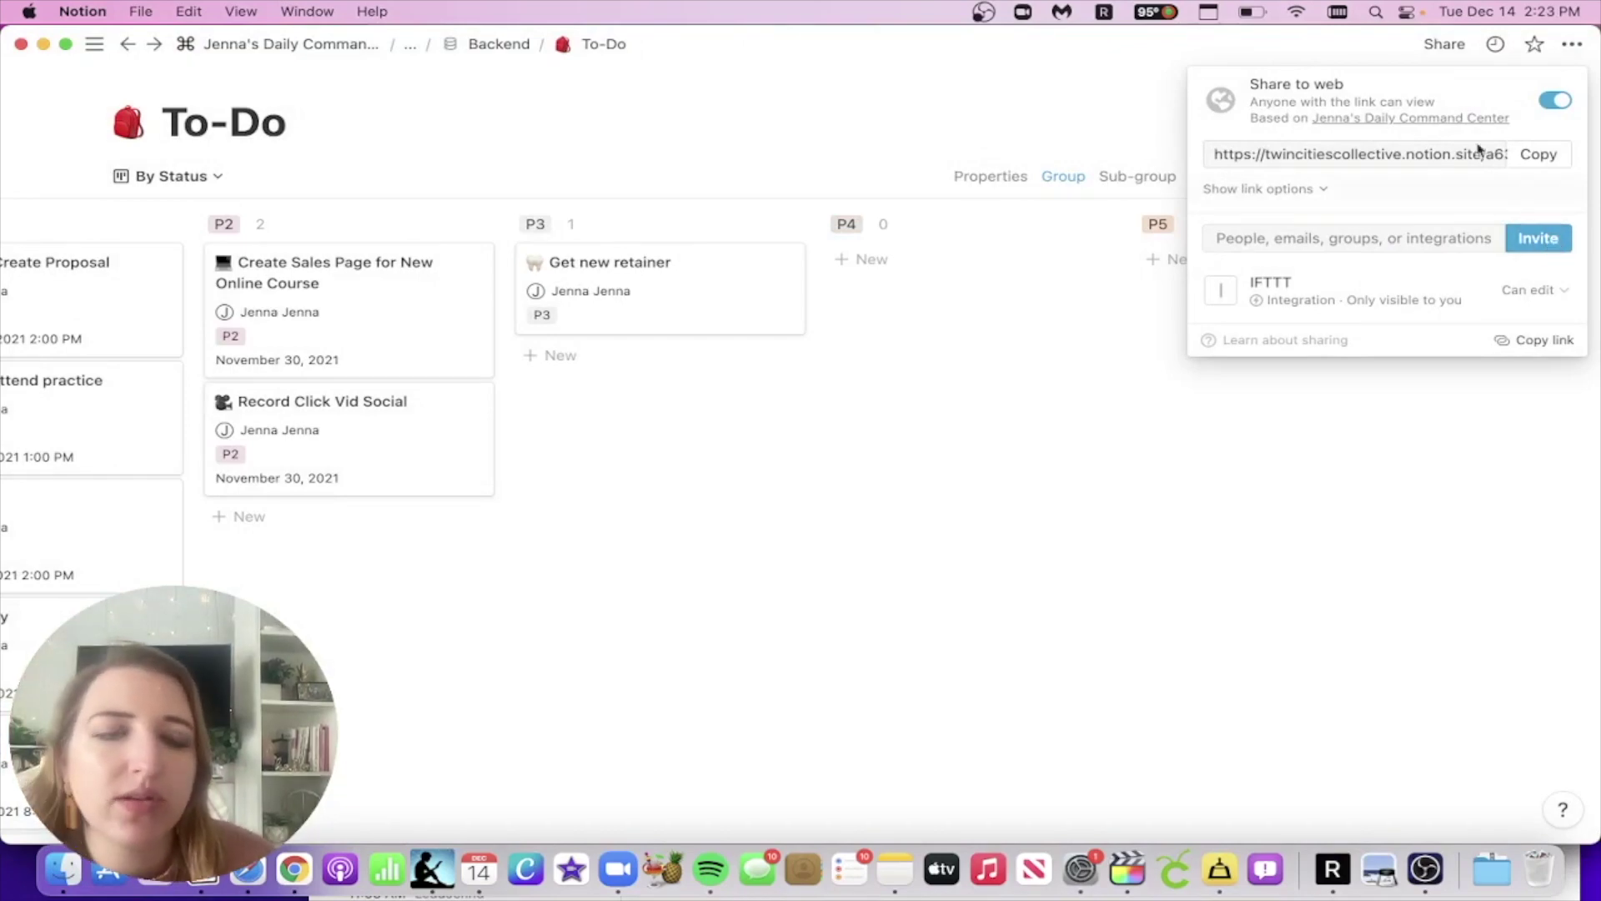
left_click(294, 870)
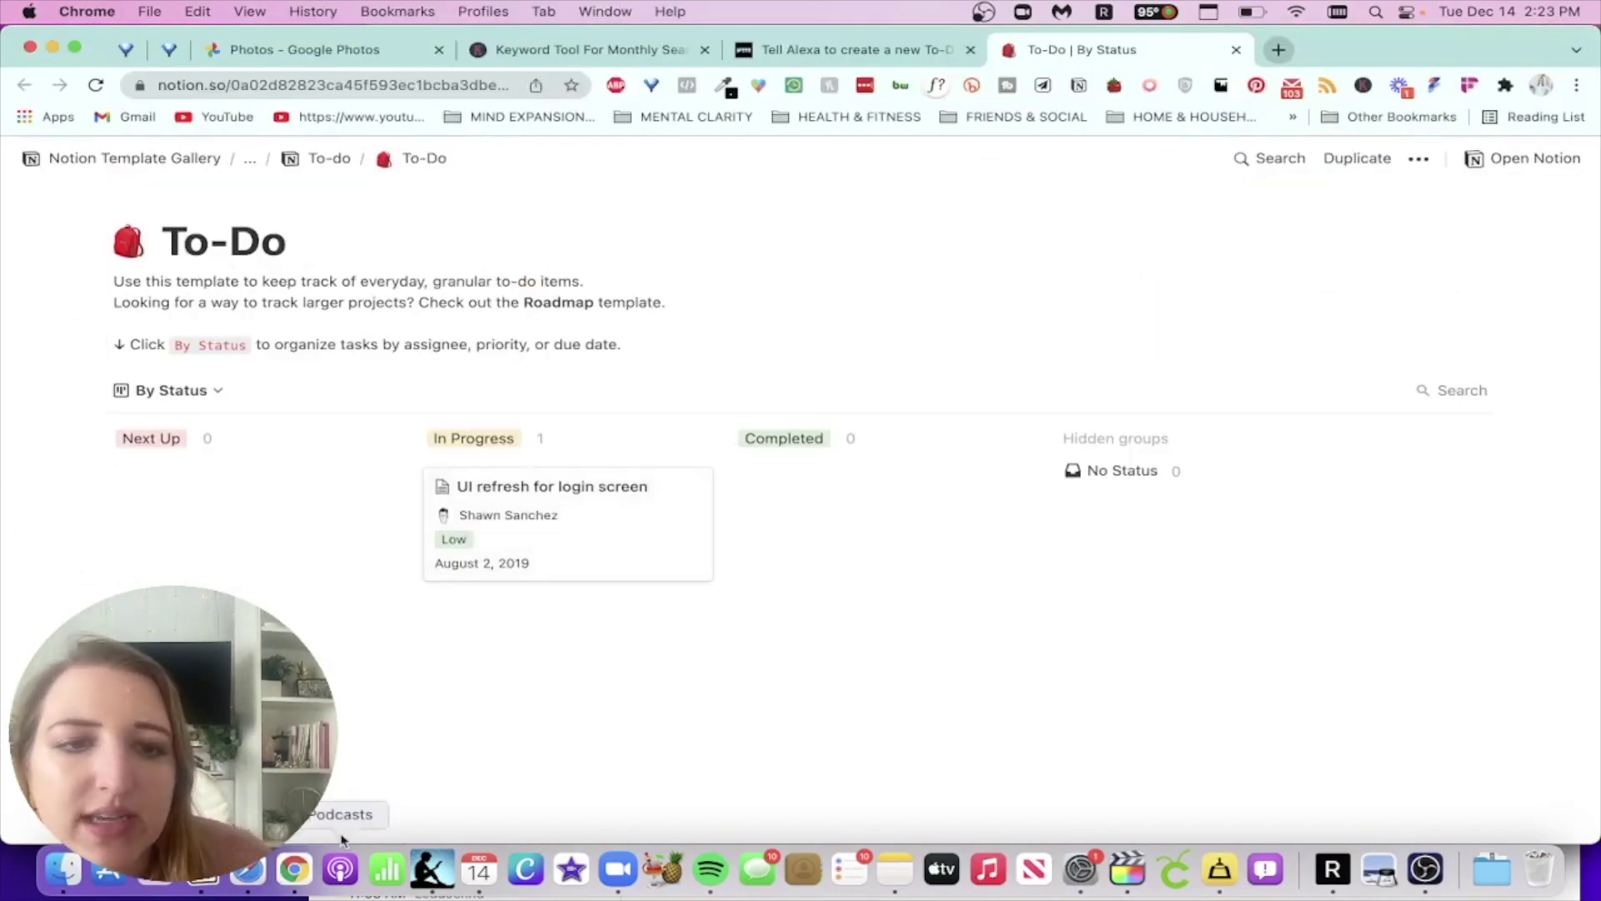
left_click(851, 50)
left_click(791, 355)
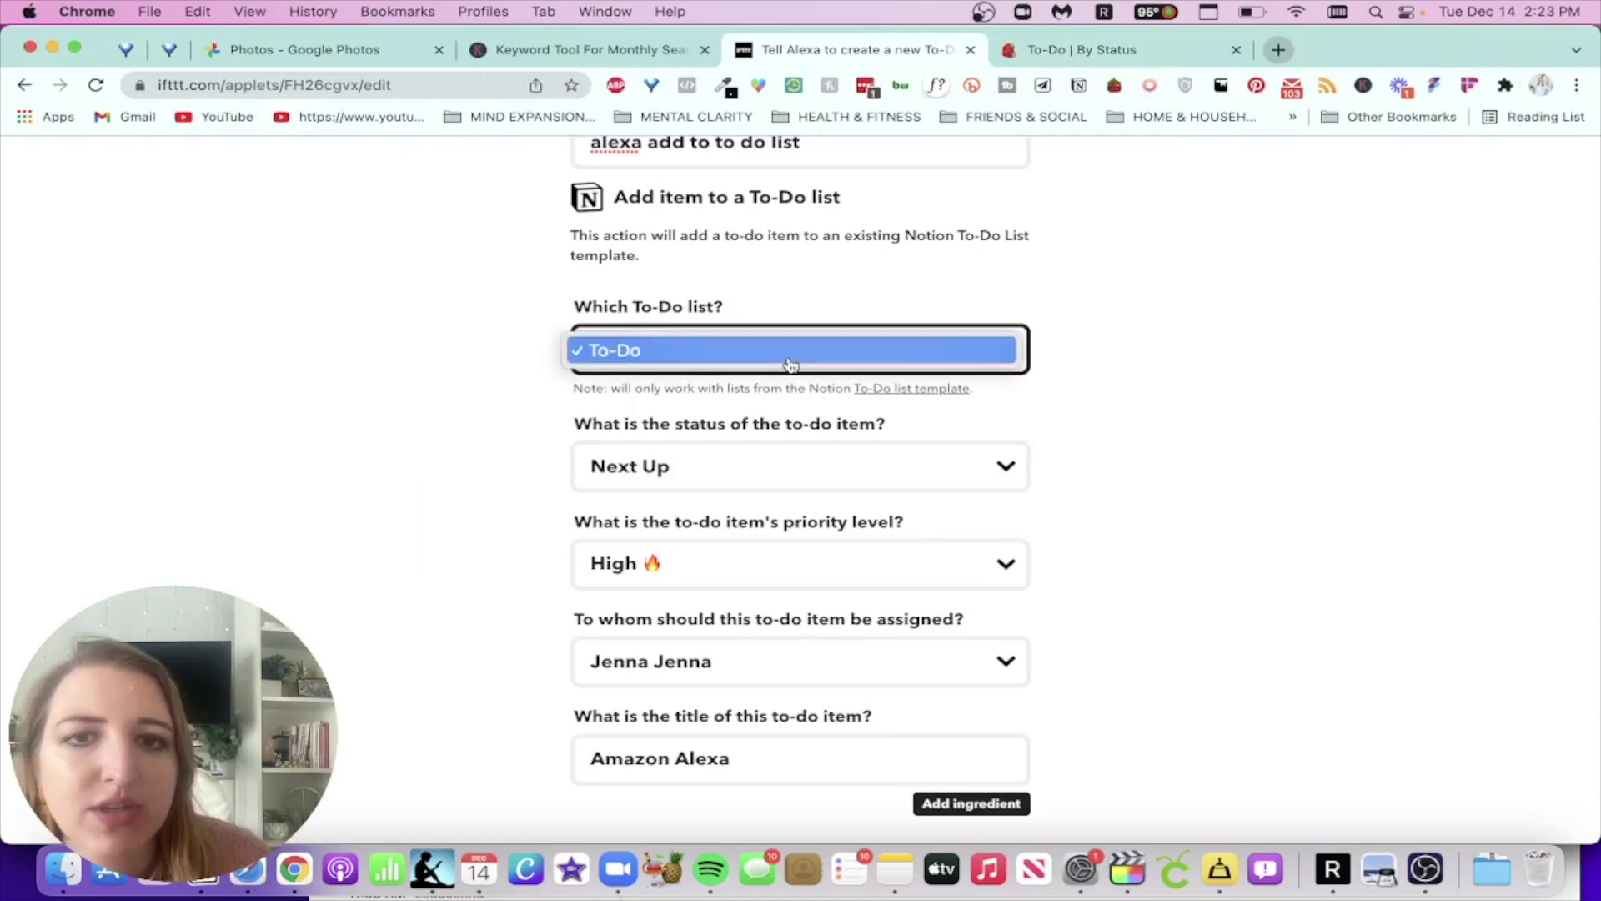
left_click(790, 361)
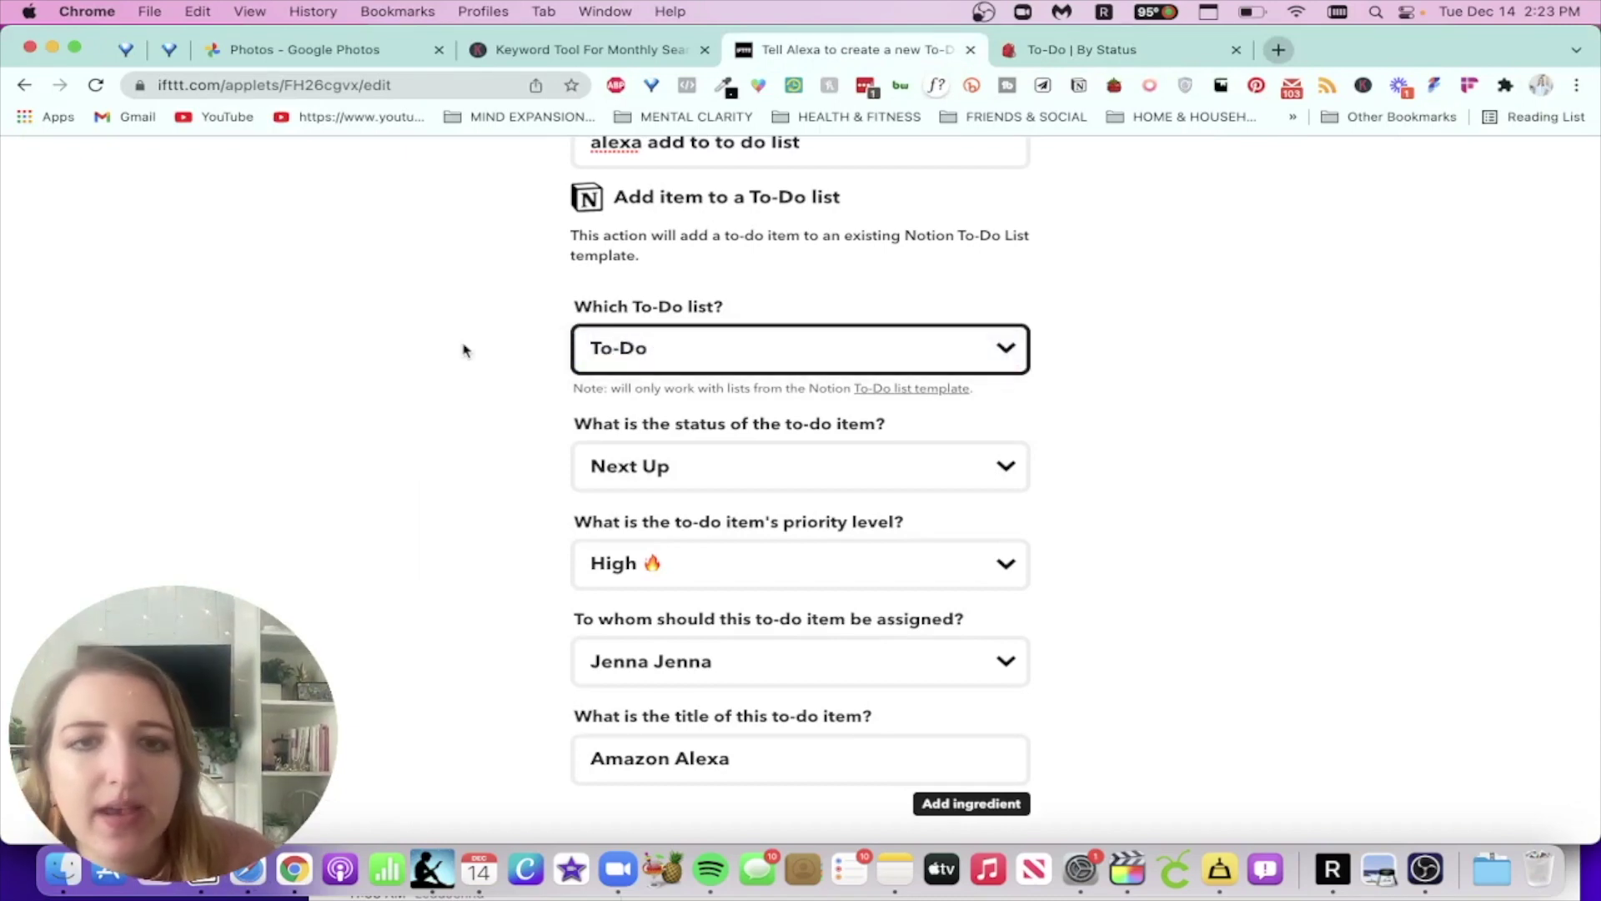
scroll(463, 348, "down", 3)
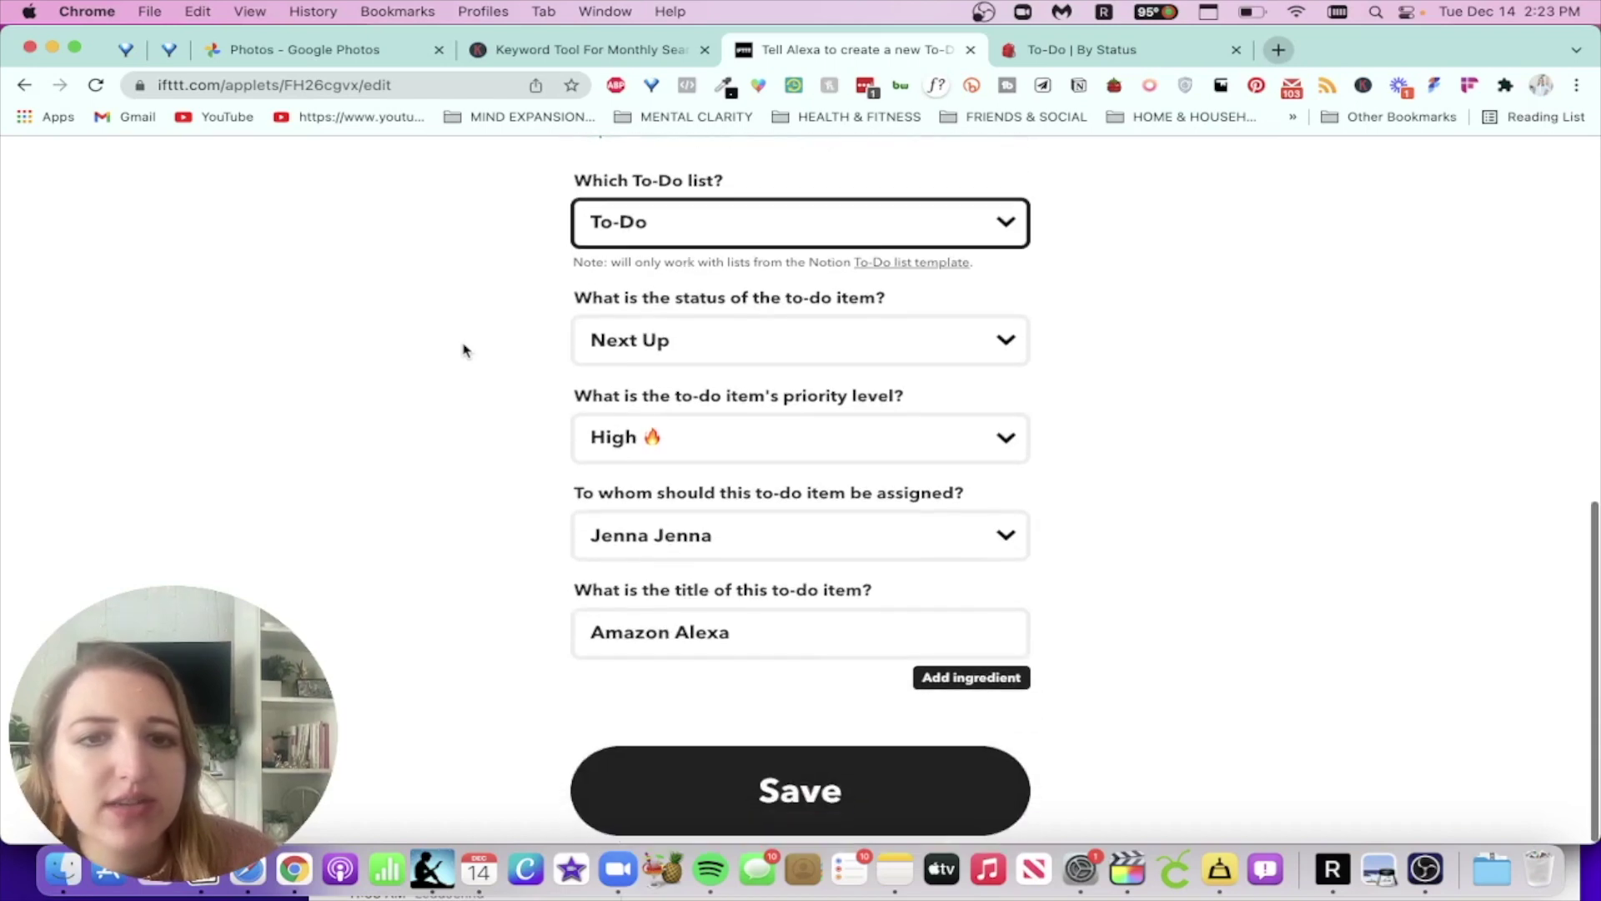
left_click(716, 356)
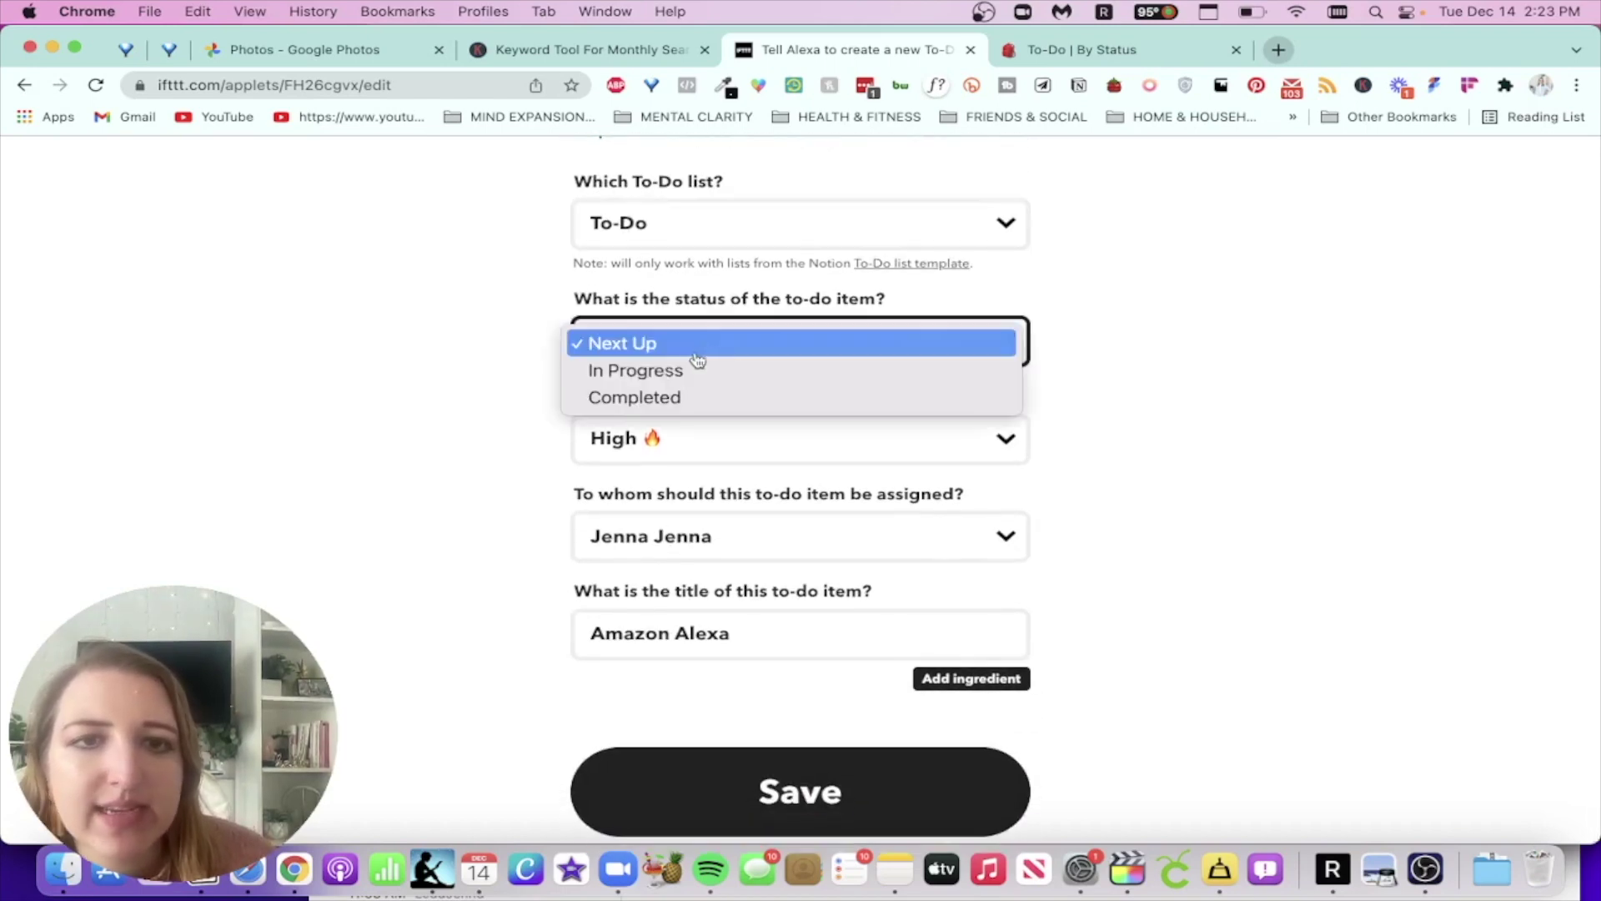
left_click(425, 346)
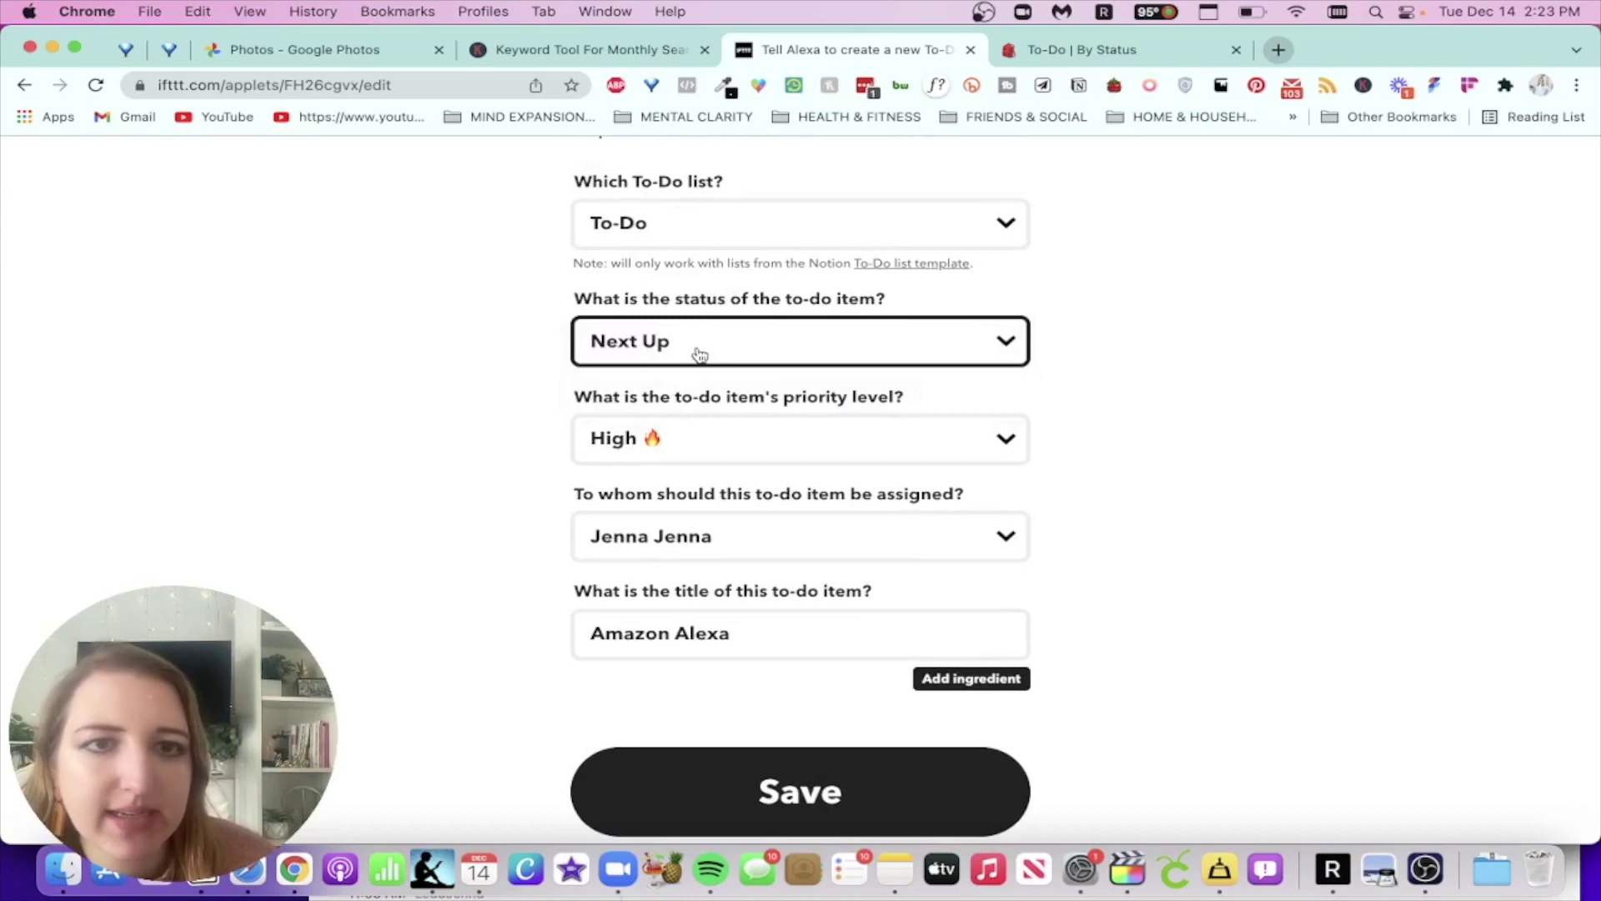
left_click(703, 439)
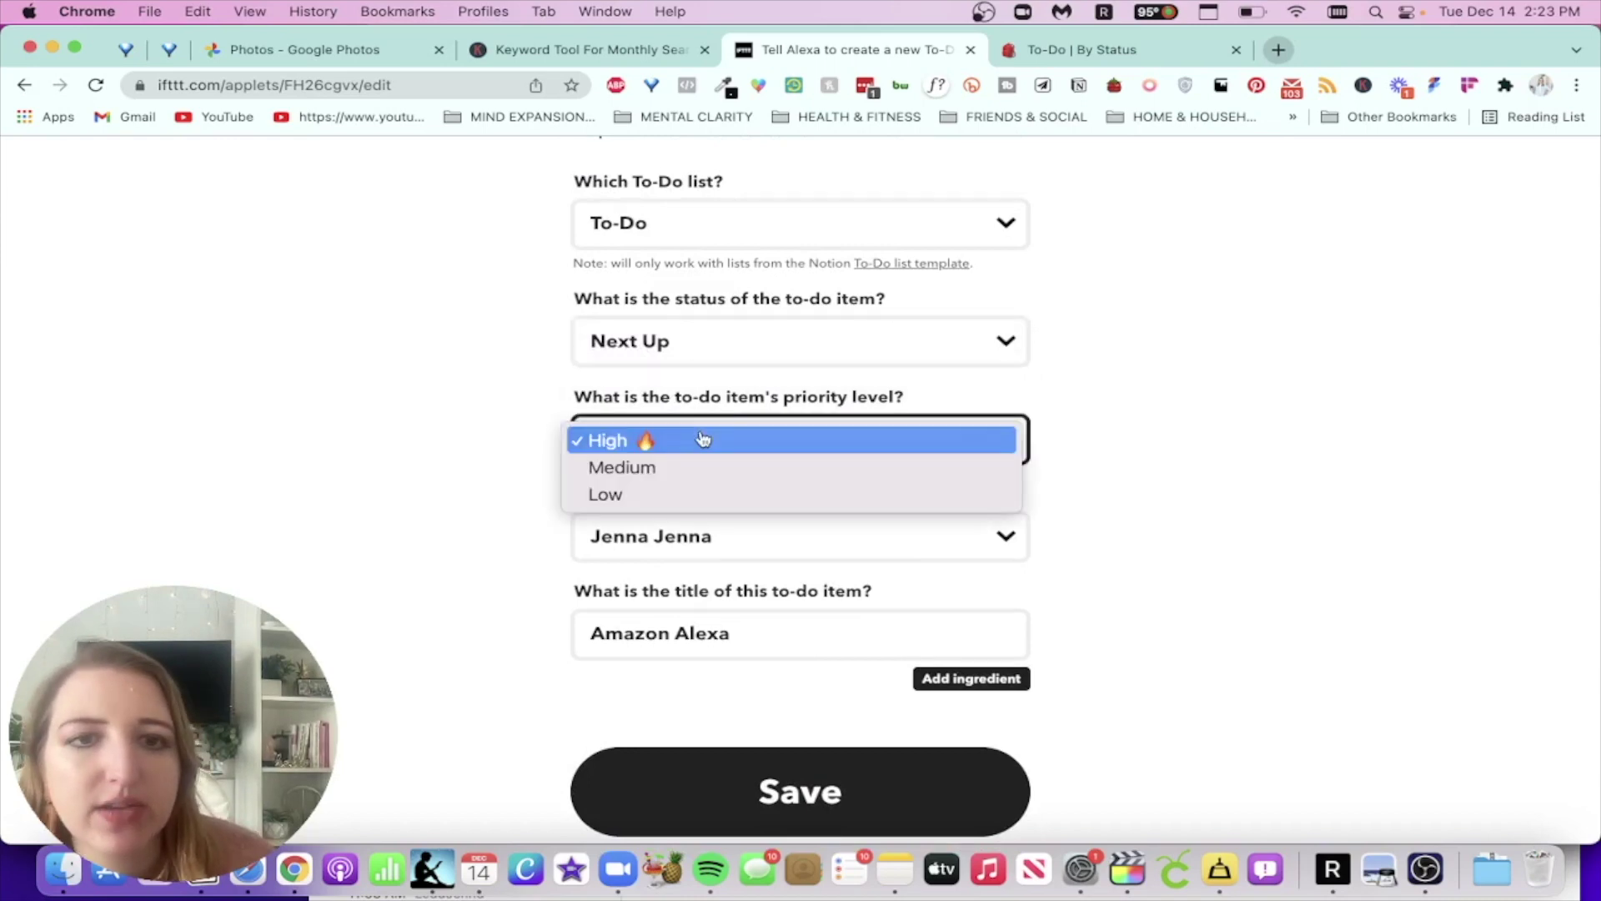
left_click(426, 404)
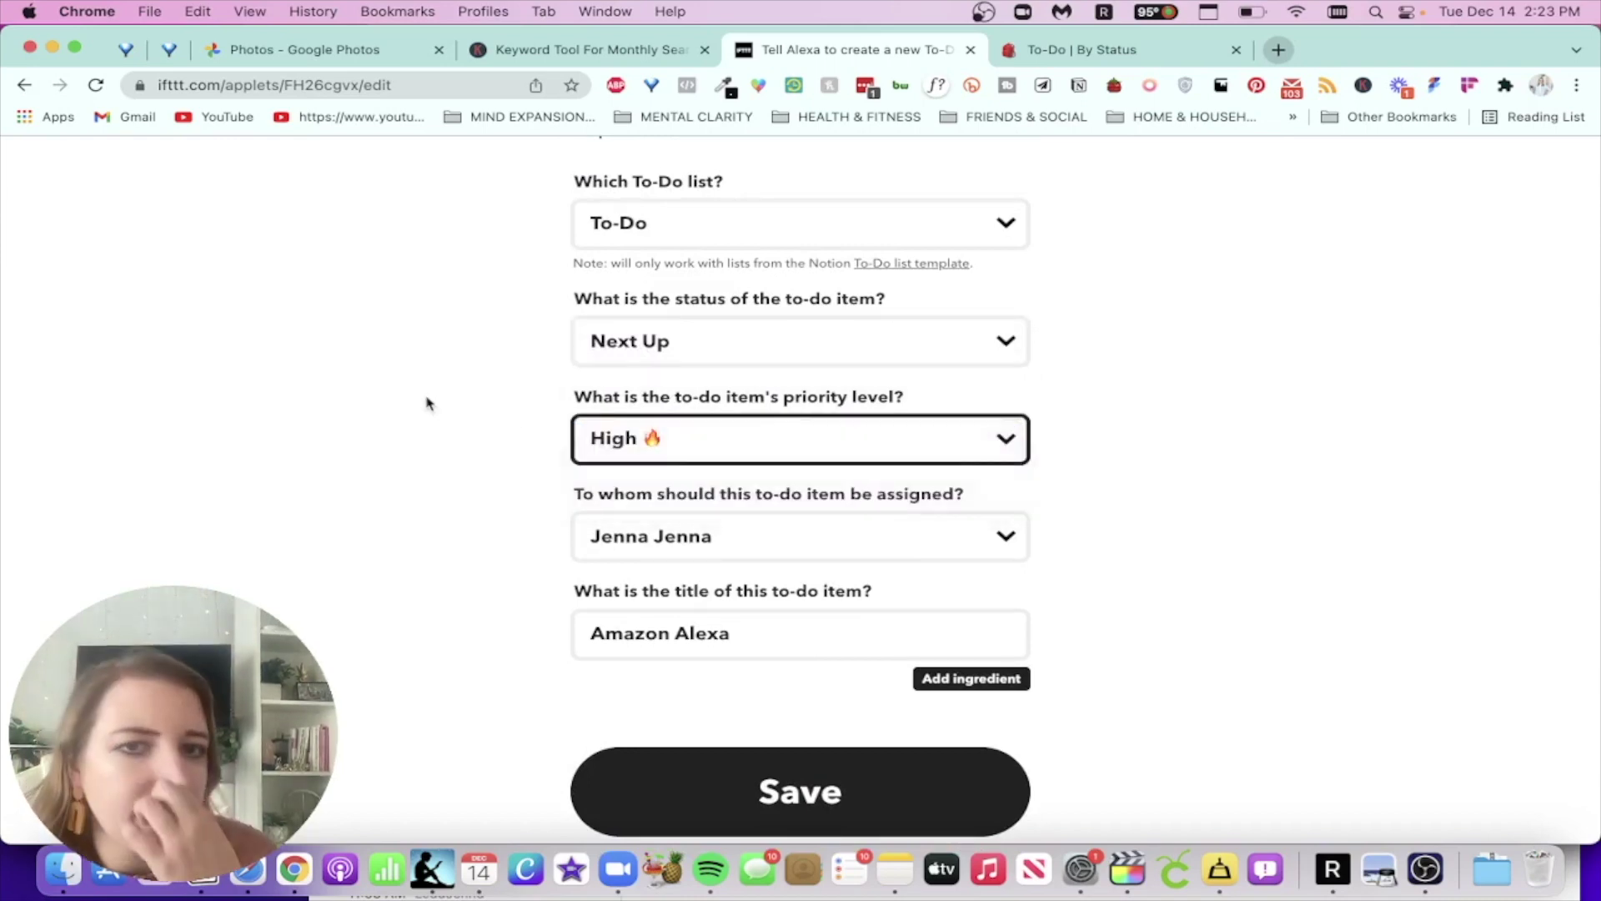
left_click(1059, 51)
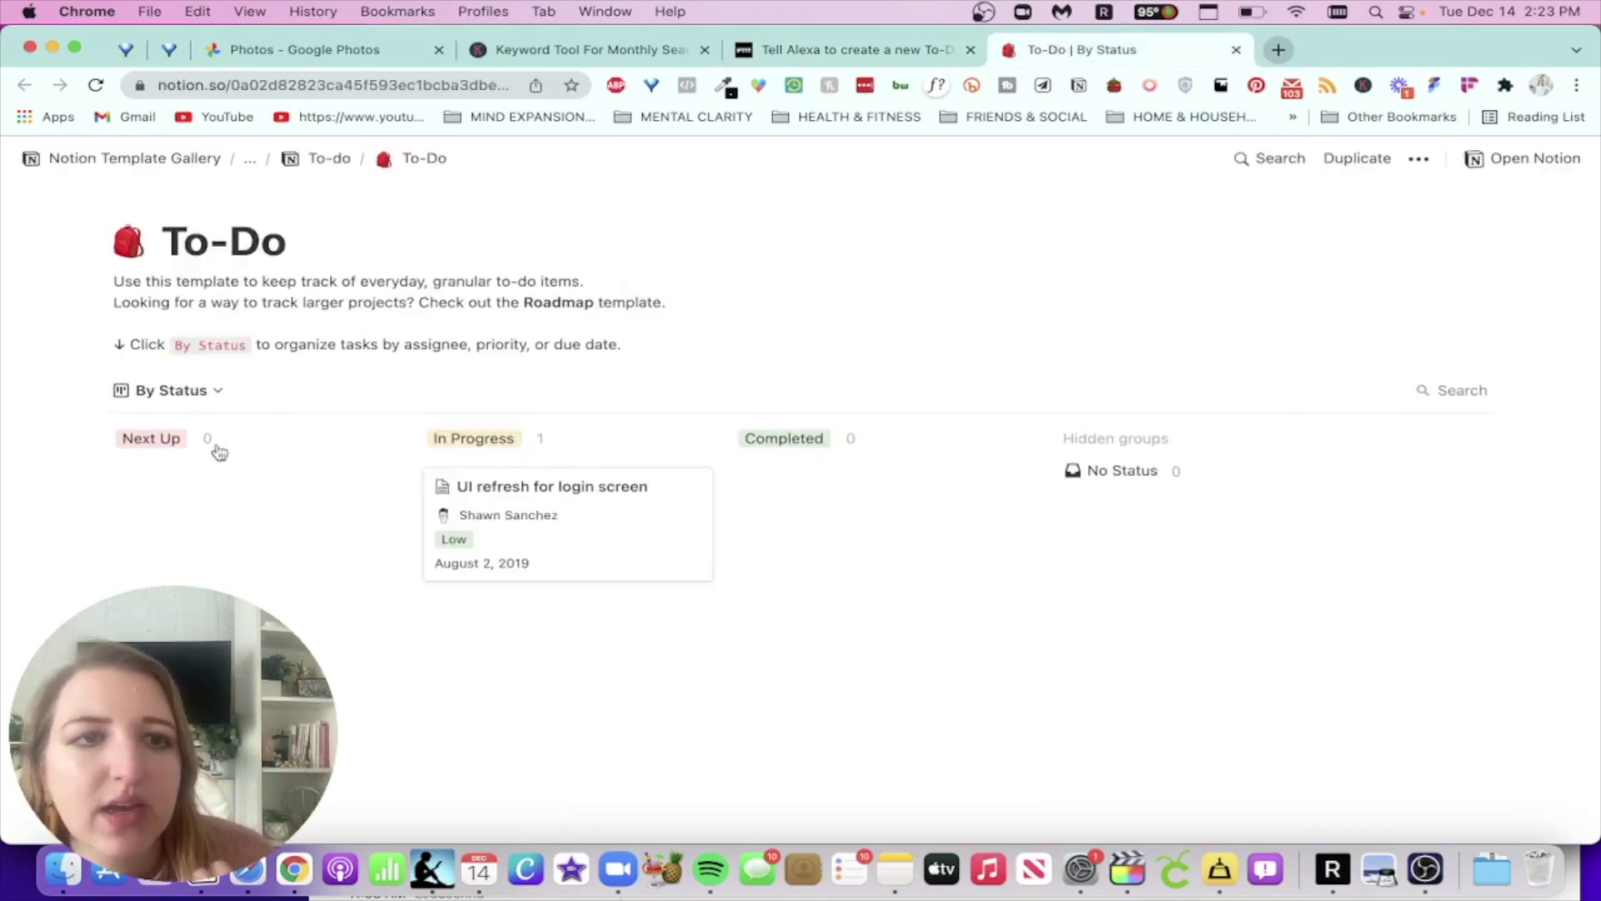
Switch the template board from By Status to the My Tasks view, then go back to IFTTT
left_click(177, 394)
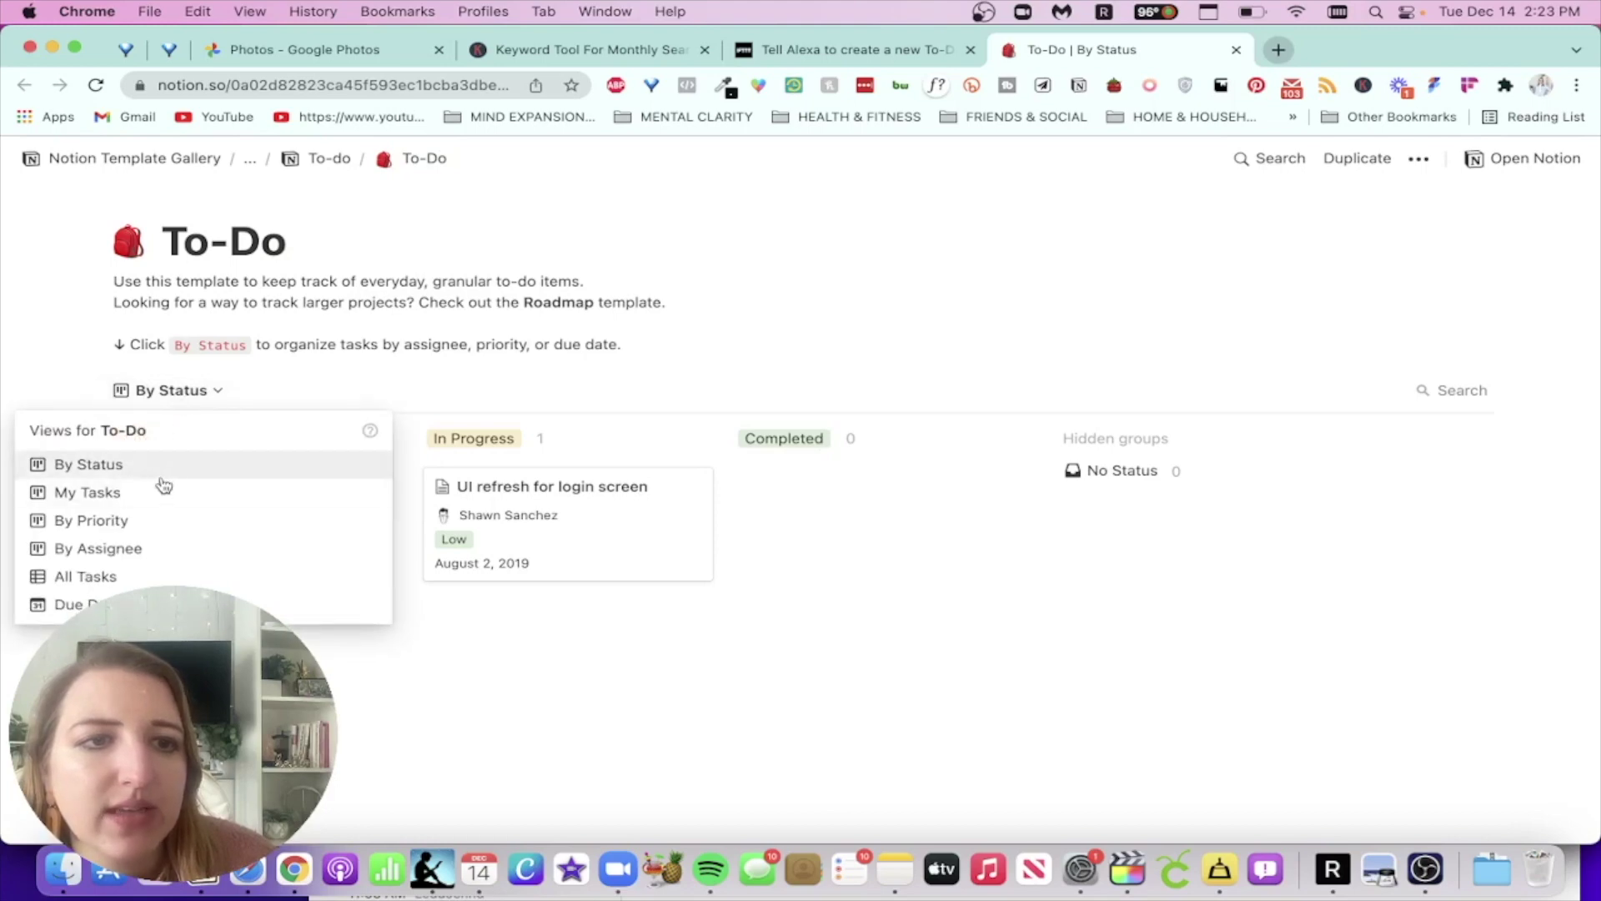
left_click(960, 527)
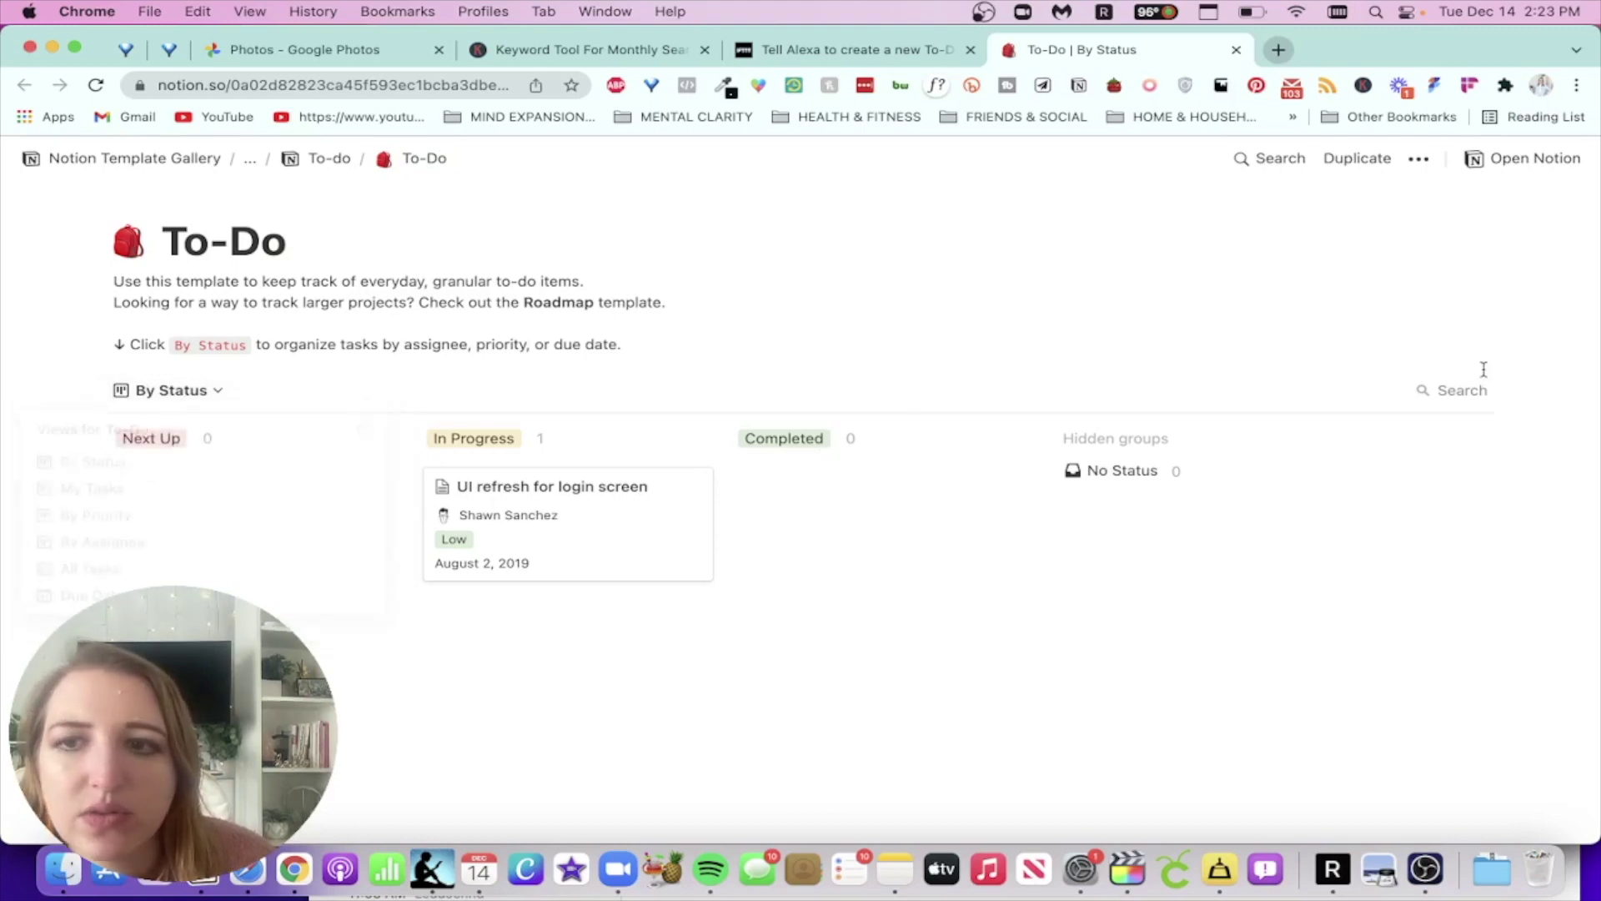
left_click(171, 390)
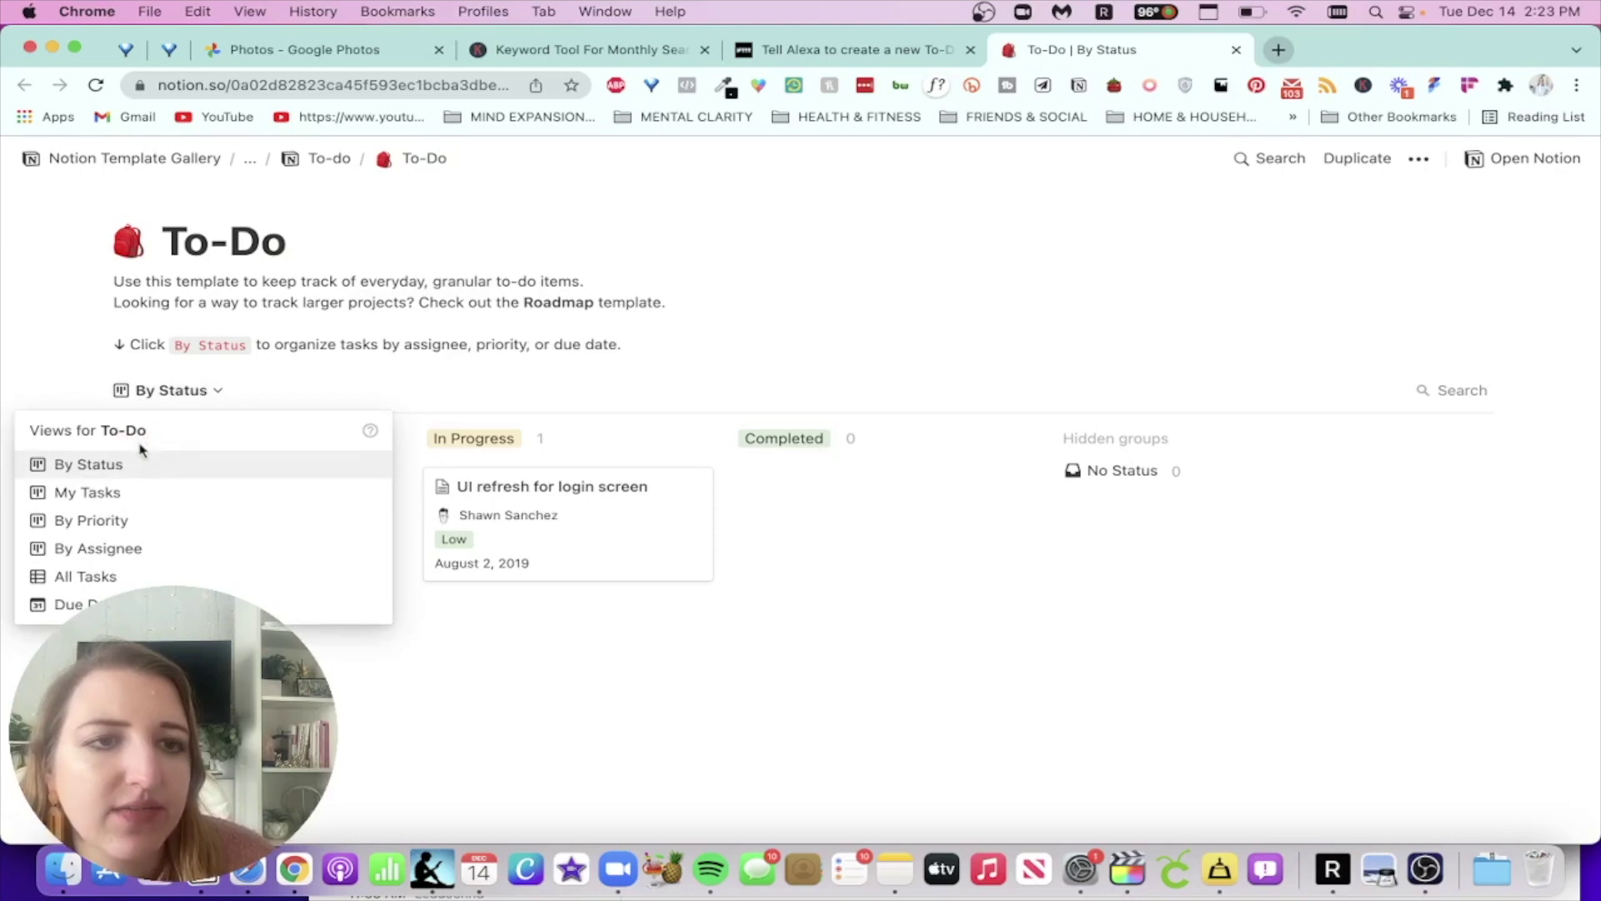
left_click(141, 490)
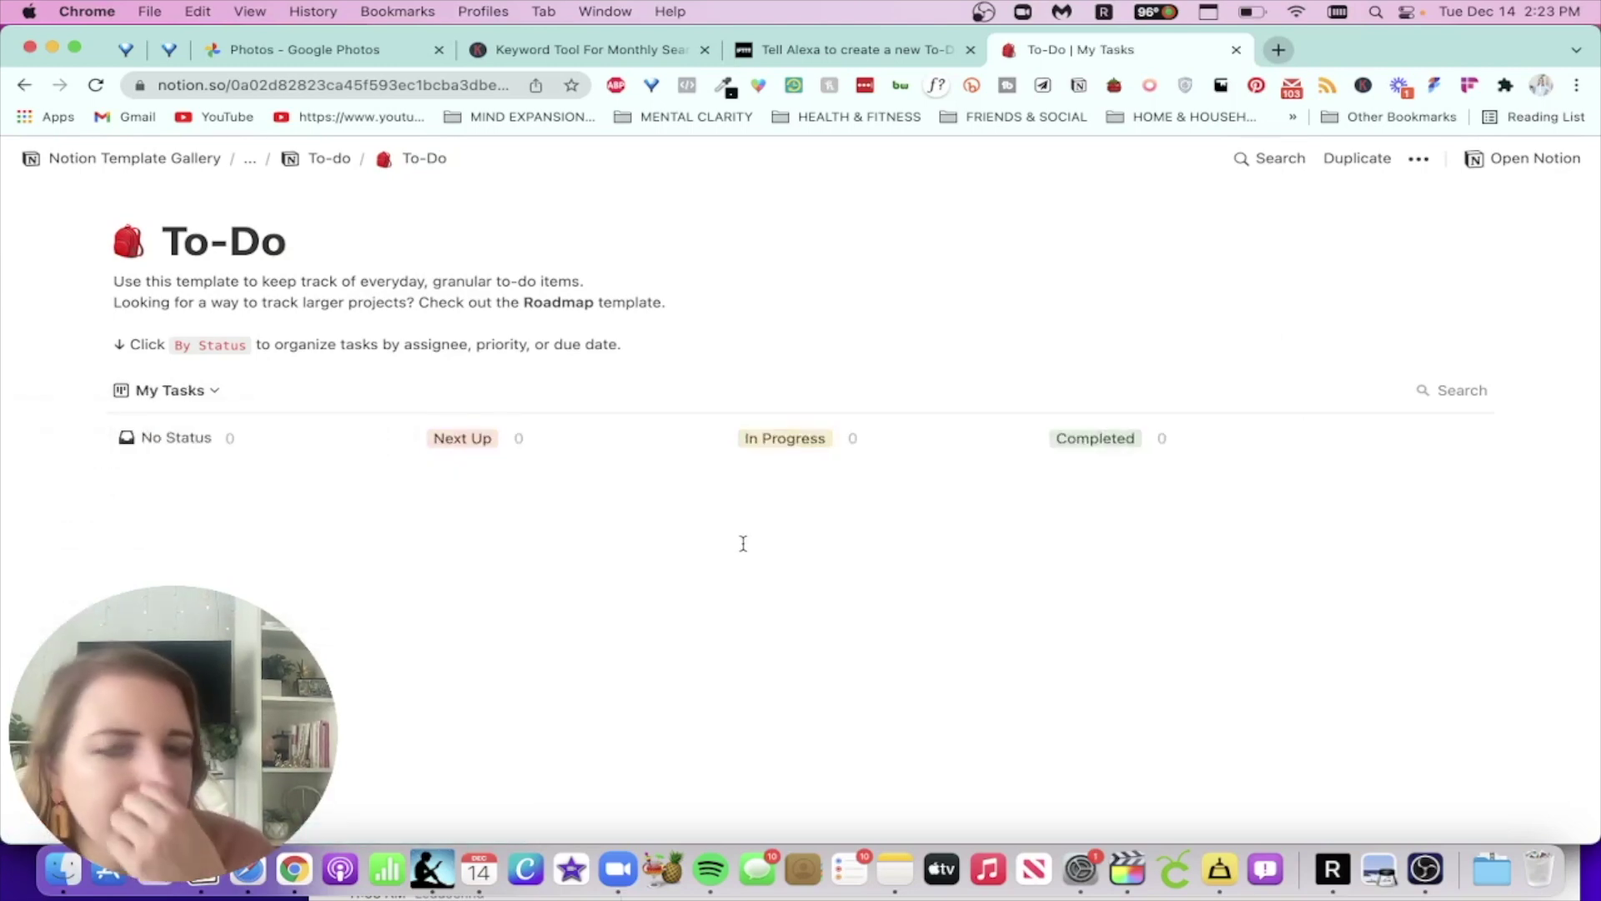
left_click(880, 49)
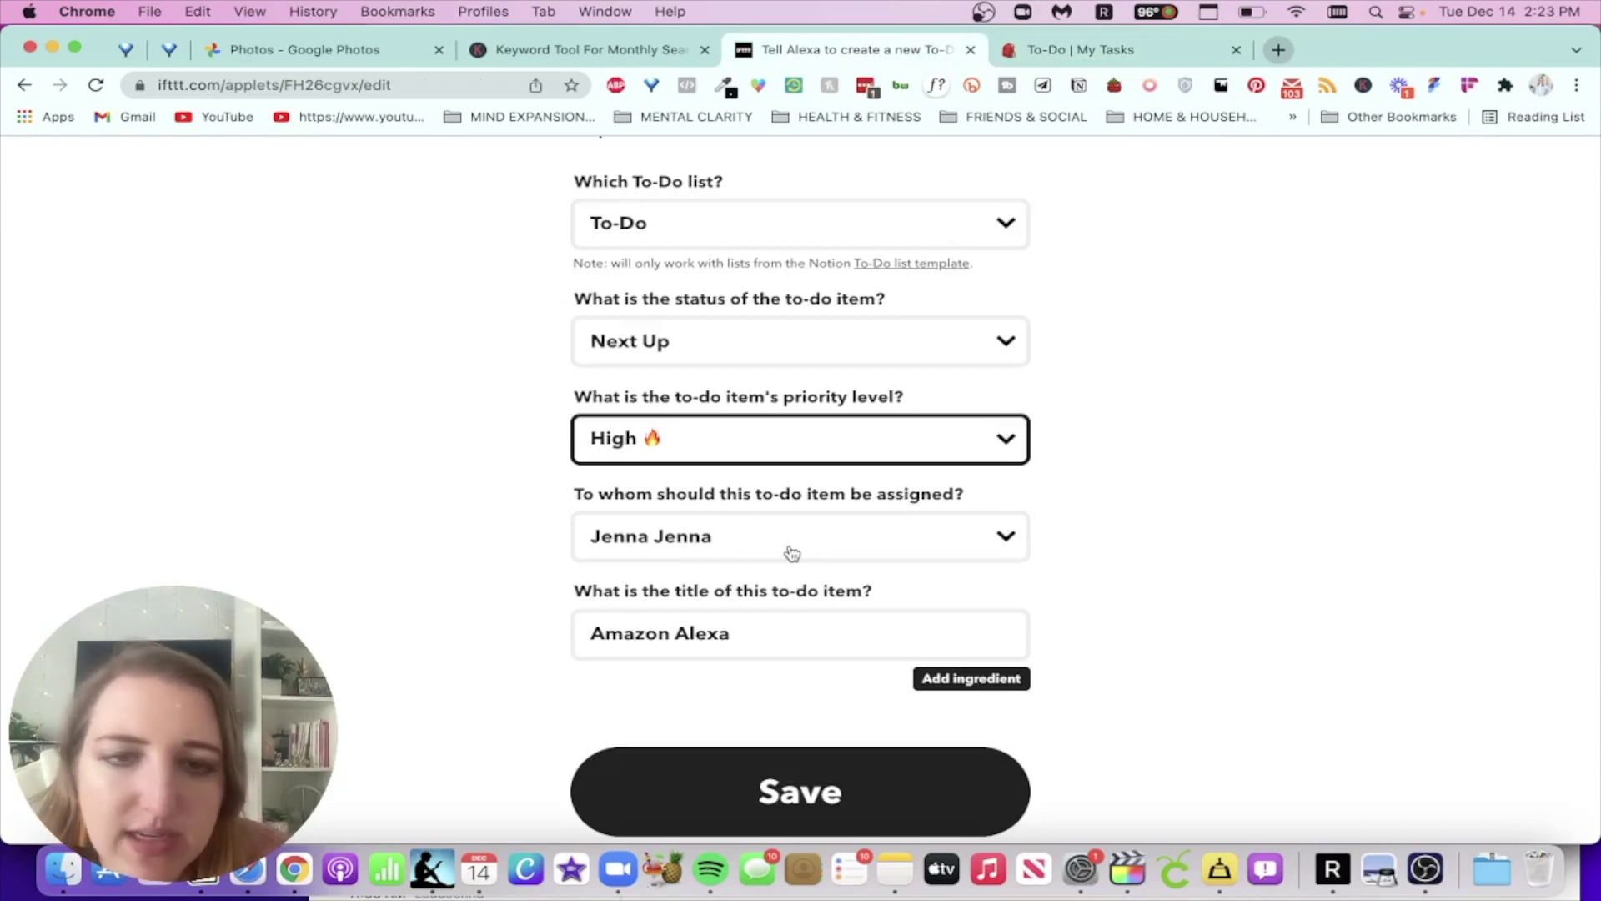
Leave the to-do title as 'Amazon Alexa' and save the applet
left_click_drag(788, 638, 709, 572)
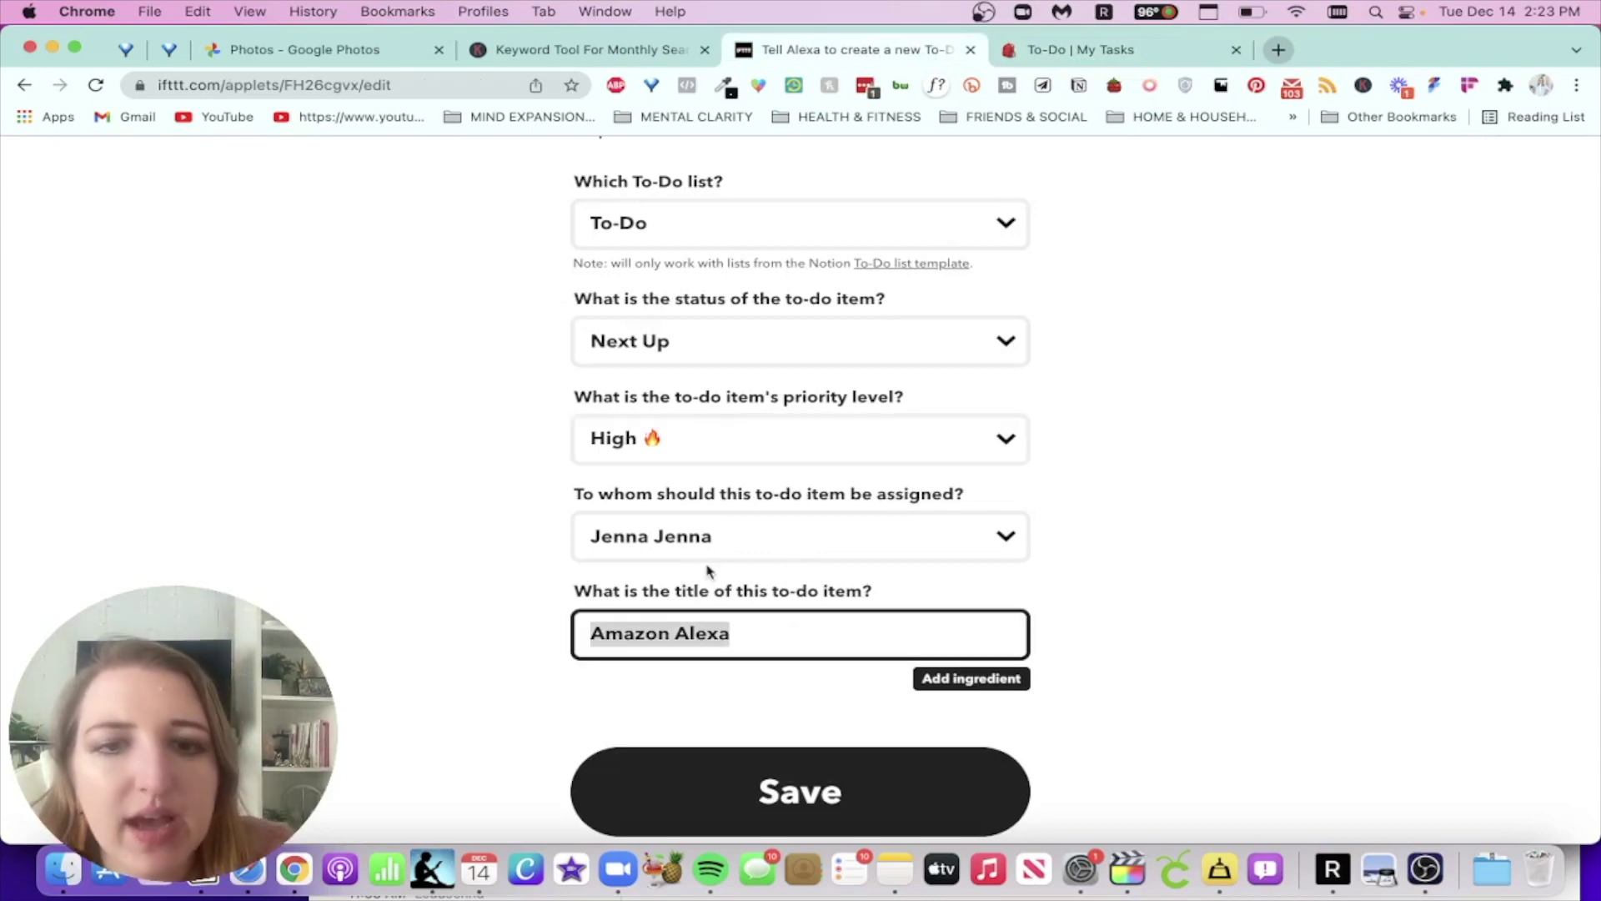
left_click(786, 630)
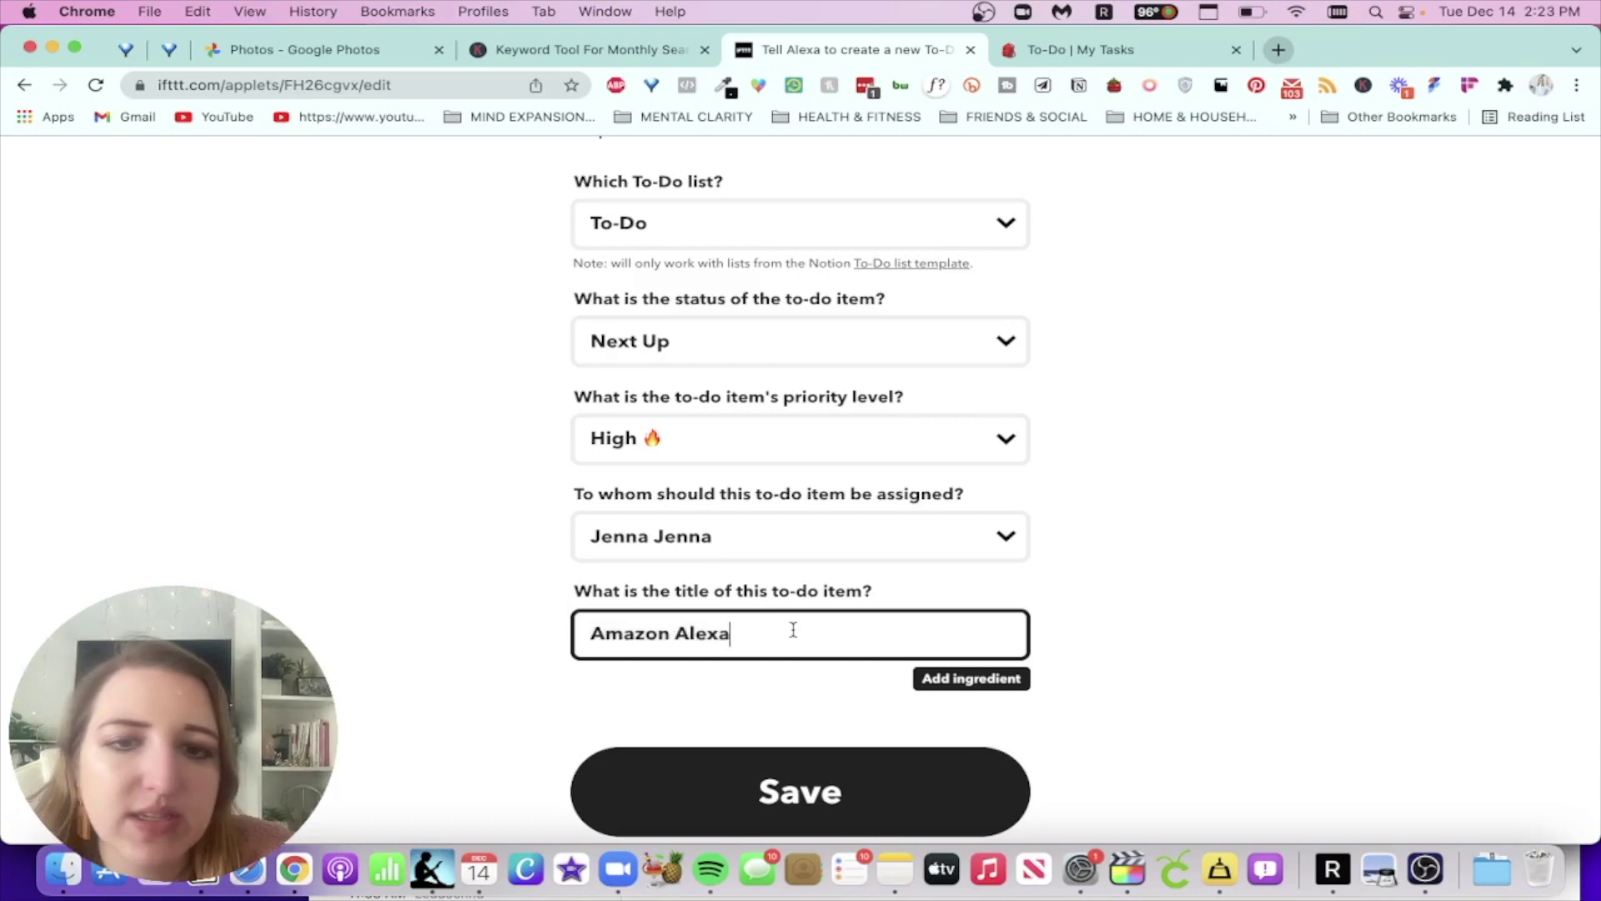
left_click(1010, 791)
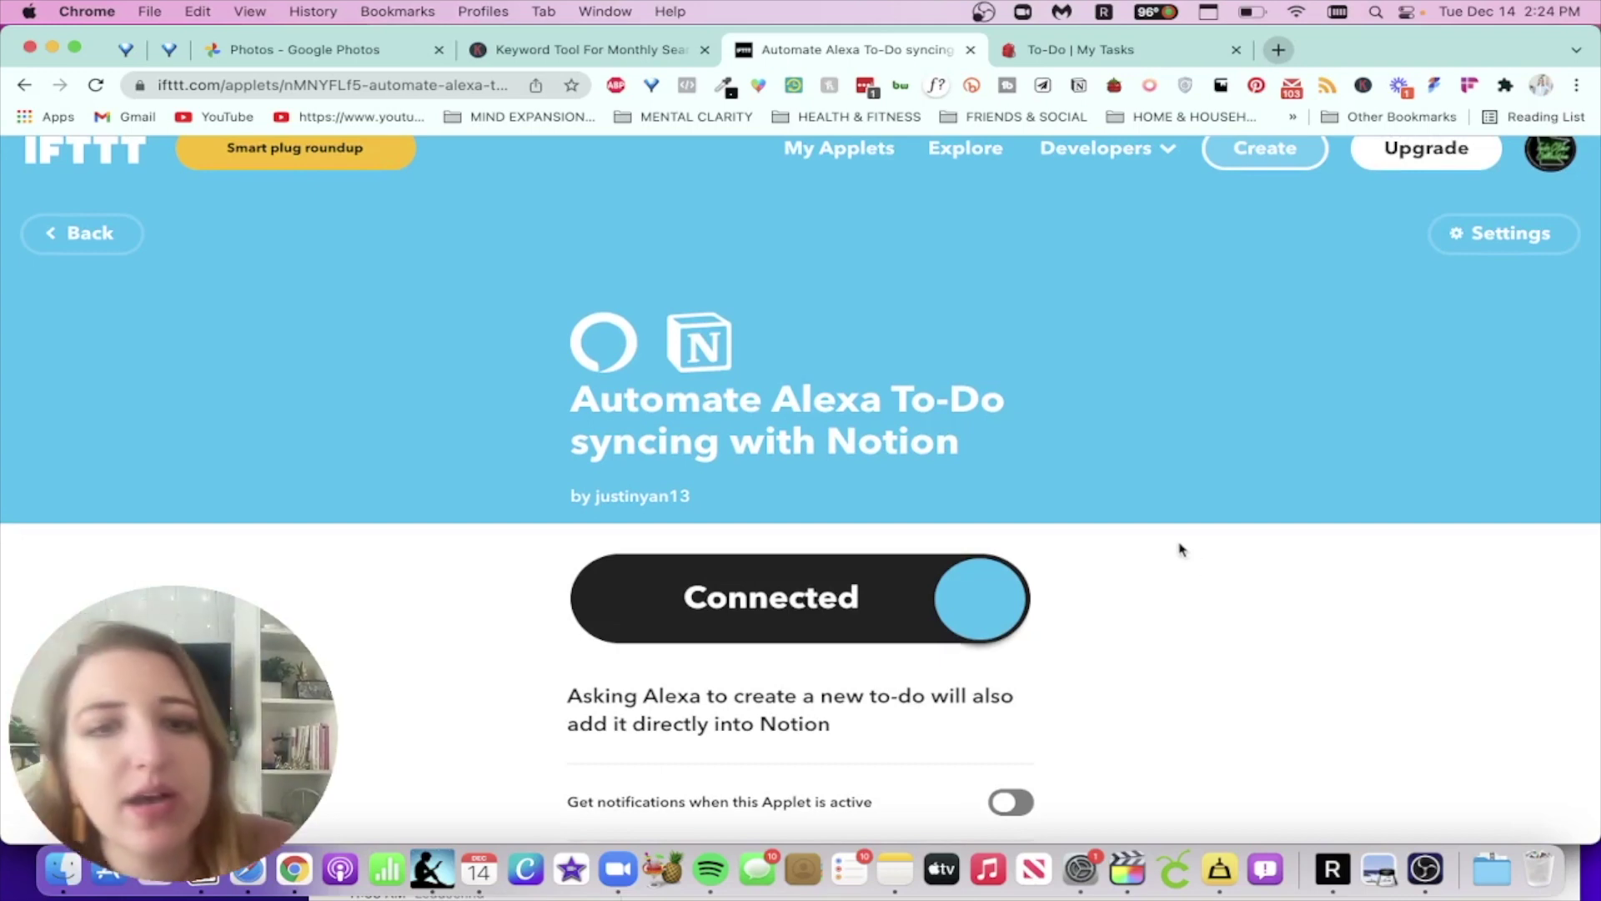
Review the applet's activity info, then switch to the Notion desktop app
scroll(1185, 548, "down", 5)
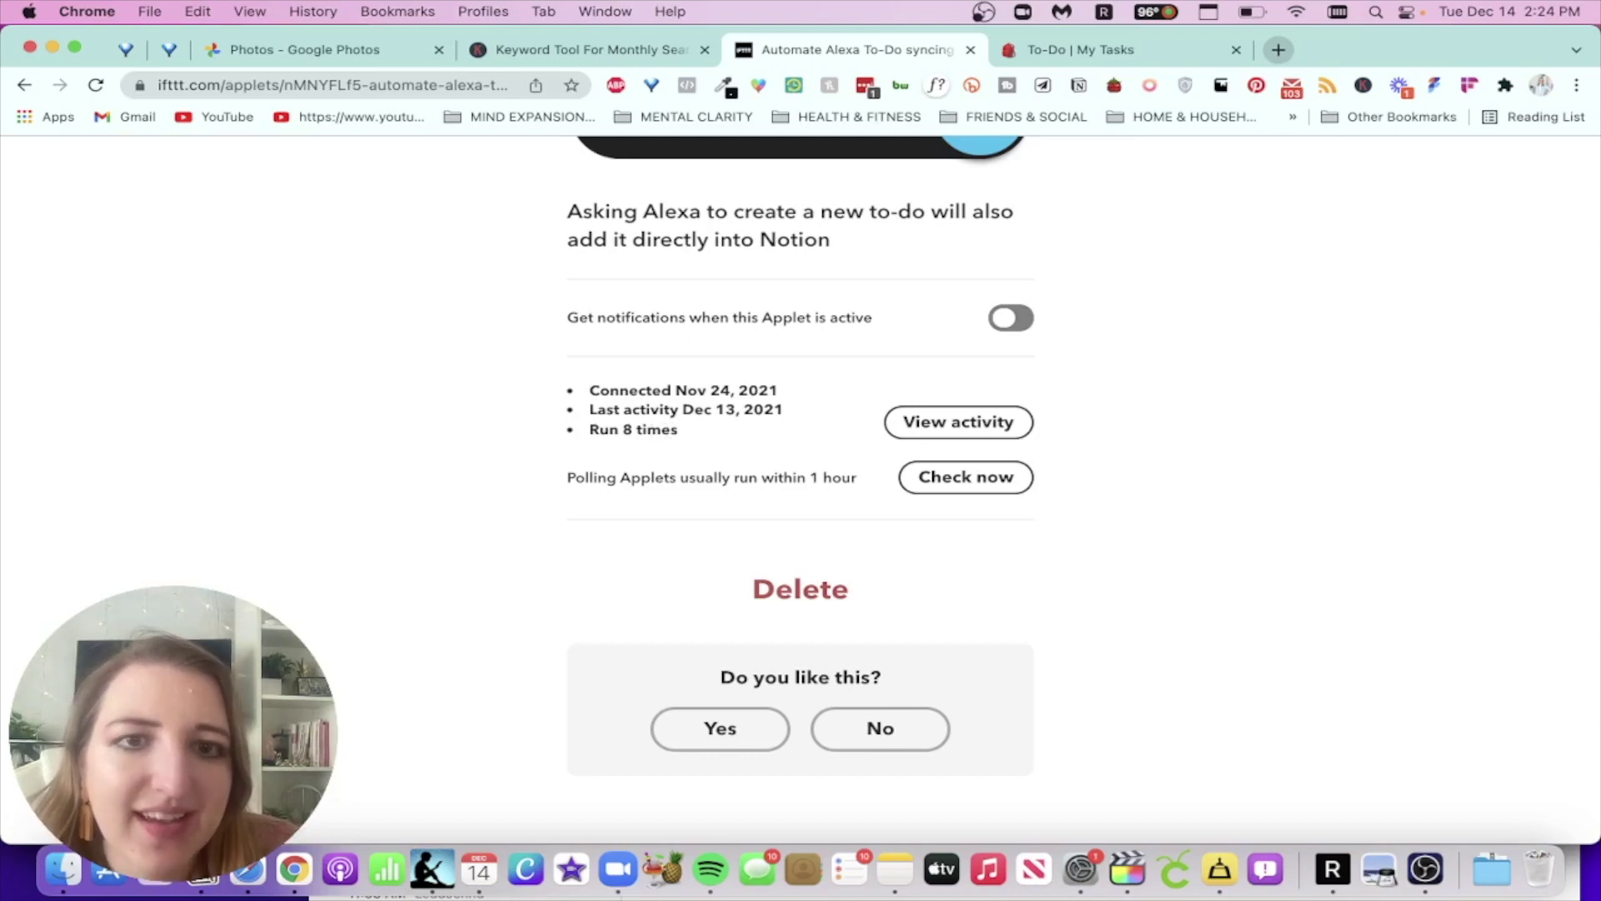
key("super+Tab")
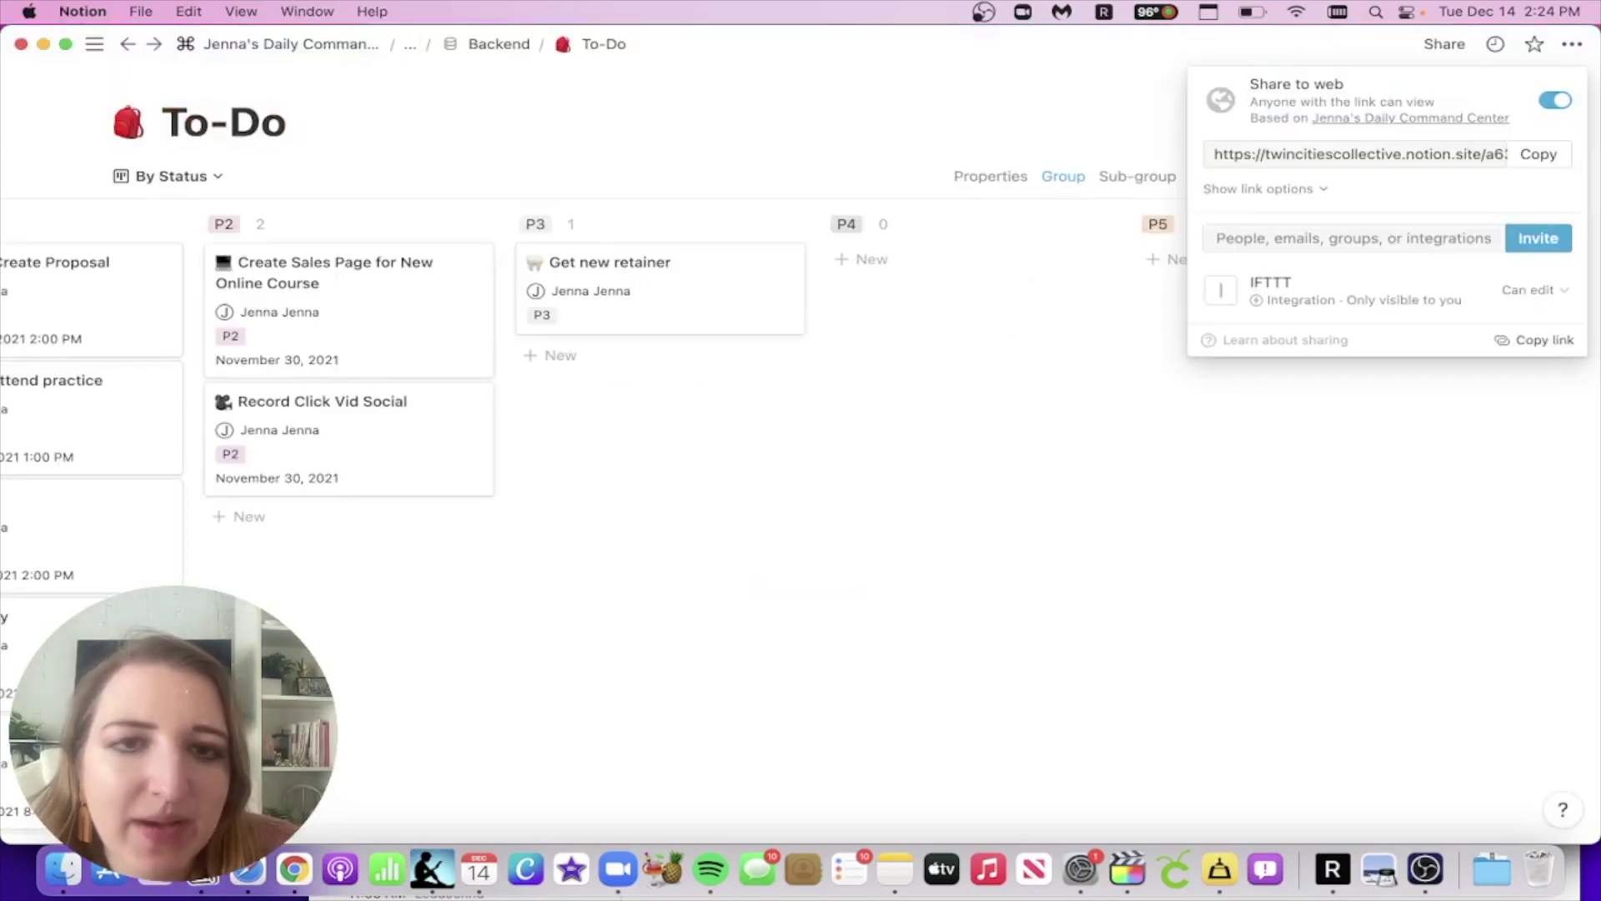
Close the Share panel and scroll back to the priority columns showing the 'record video' card
left_click(889, 417)
scroll(984, 551, "left", 10)
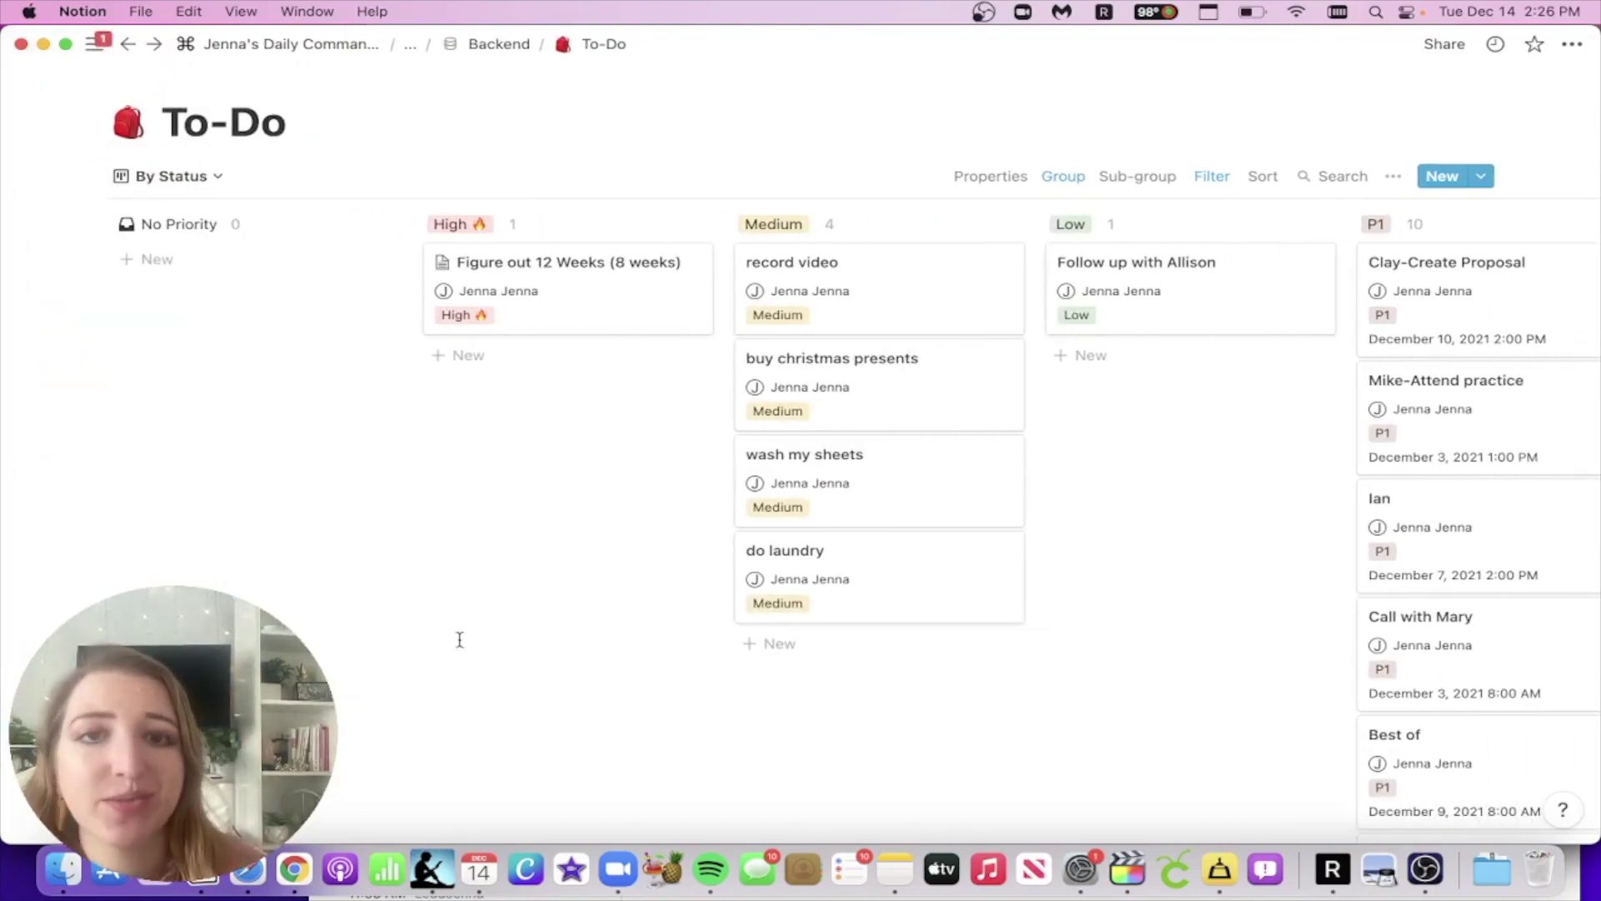
Check All Updates to confirm IFTTT created the 'record video' card, then close the feed
mouse_move(95, 44)
left_click(337, 180)
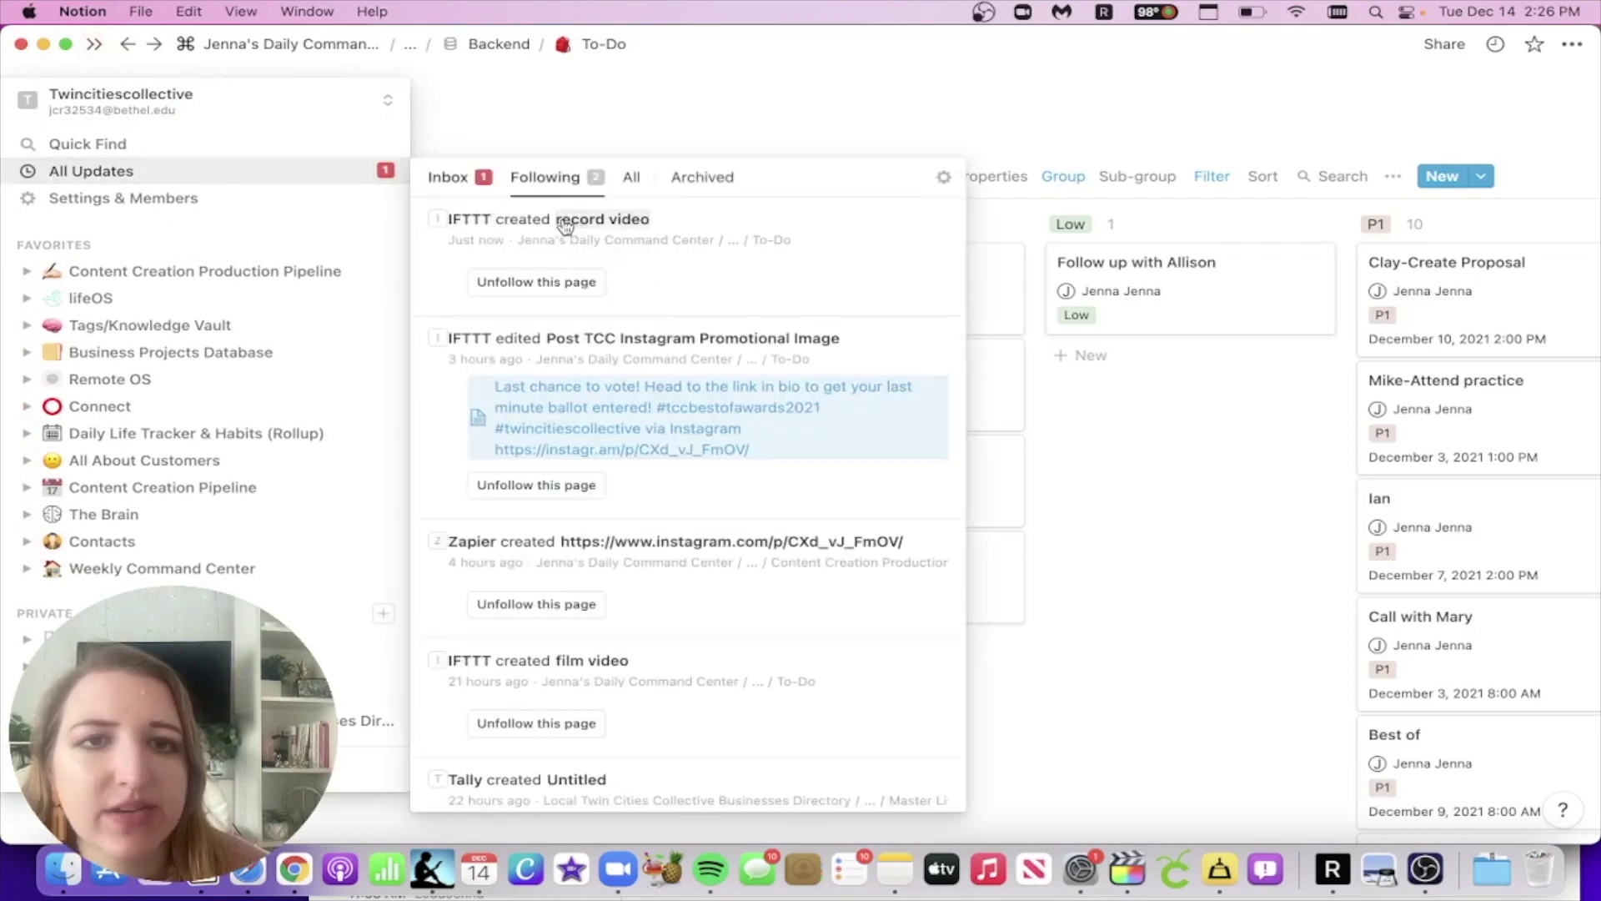
left_click(871, 107)
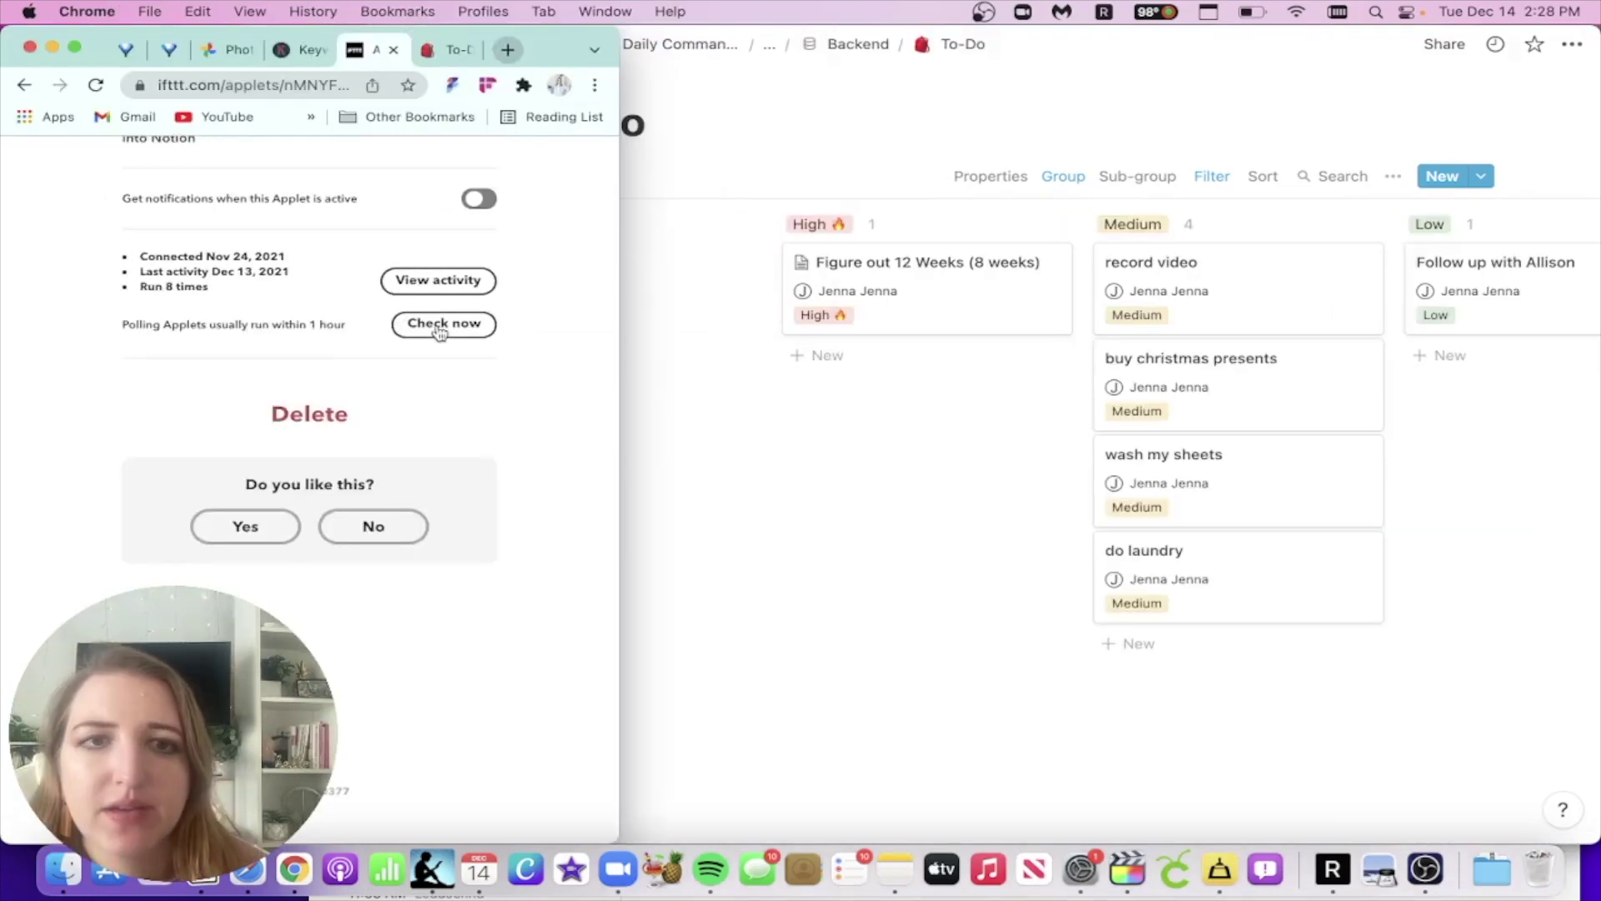
Trigger the applet check immediately, then bring up the Notion To-Do board widened to full screen
left_click(440, 329)
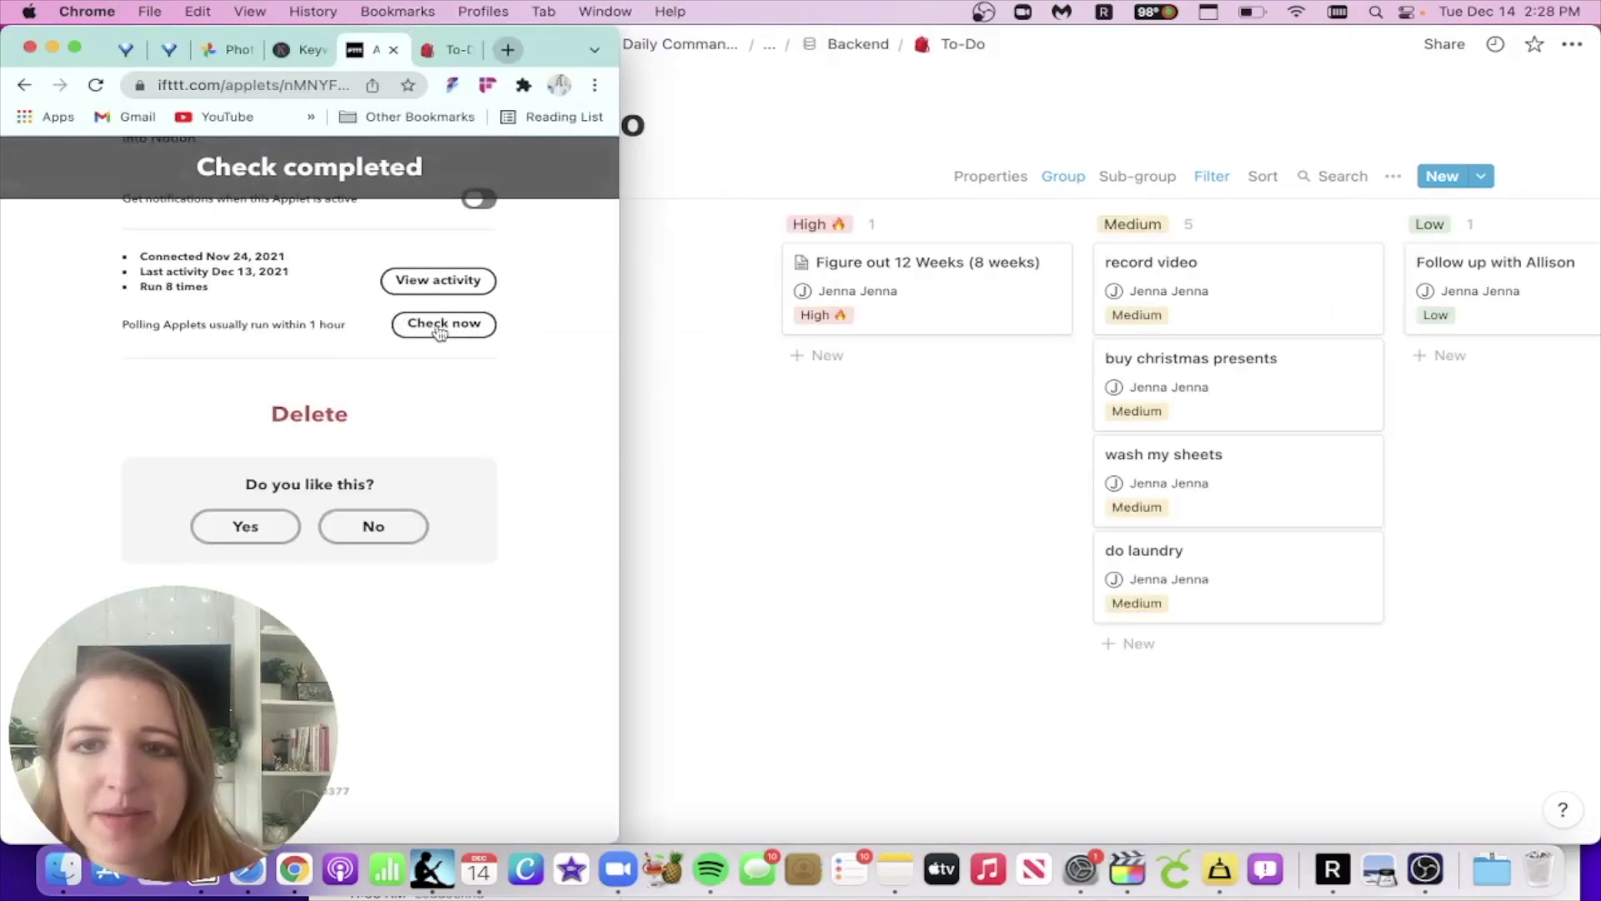
left_click(1030, 440)
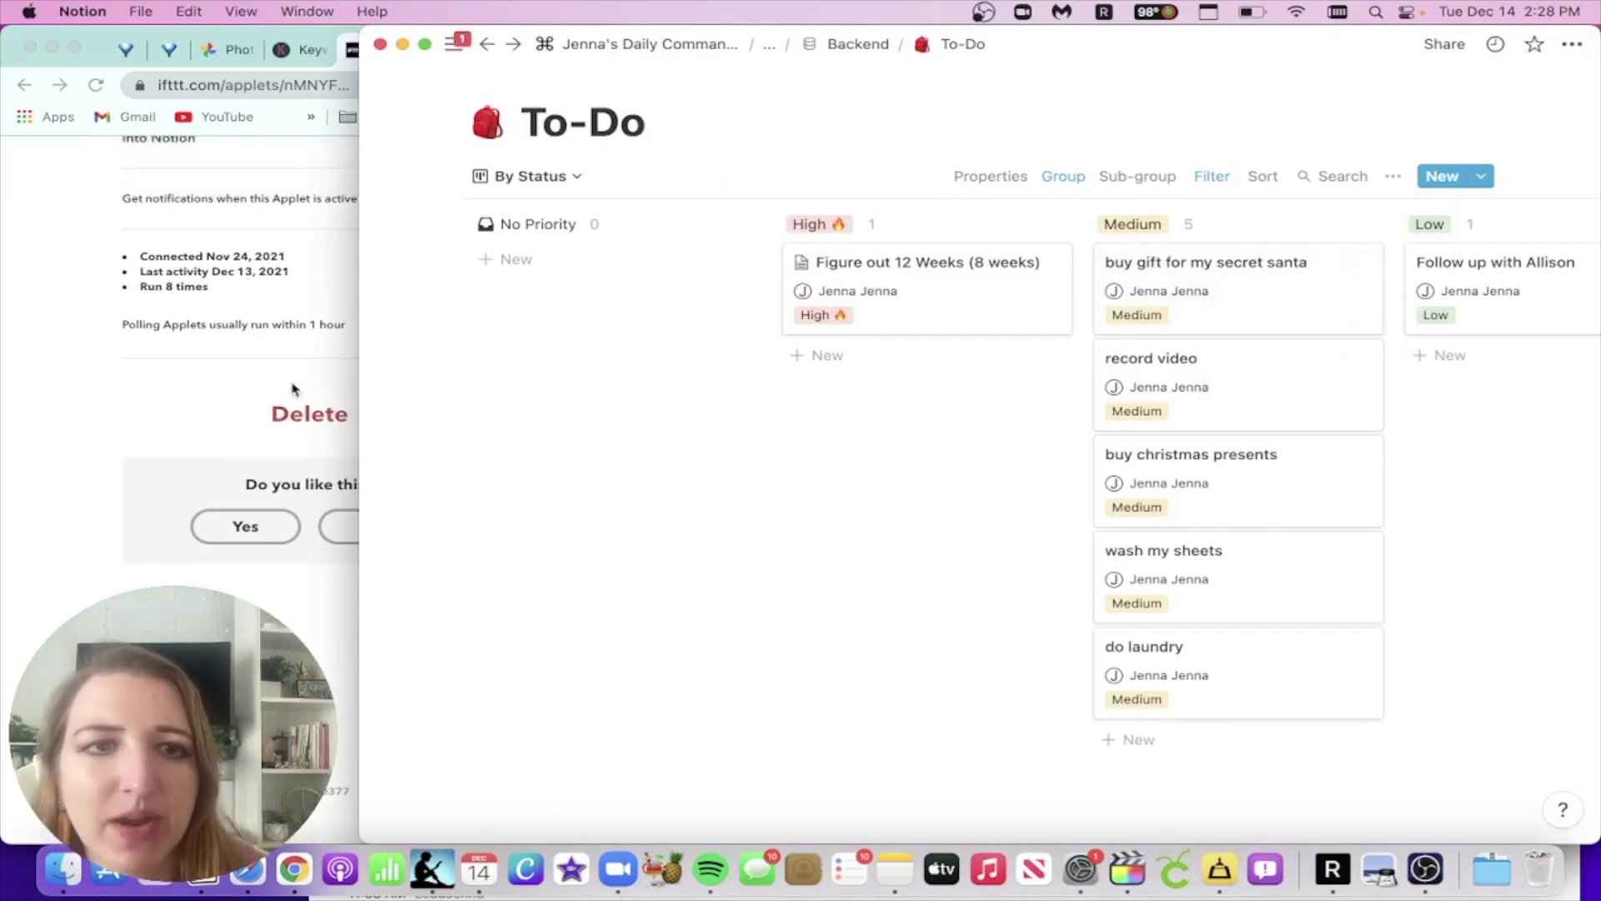
mouse_move(367, 382)
left_click_drag(360, 382, 15, 382)
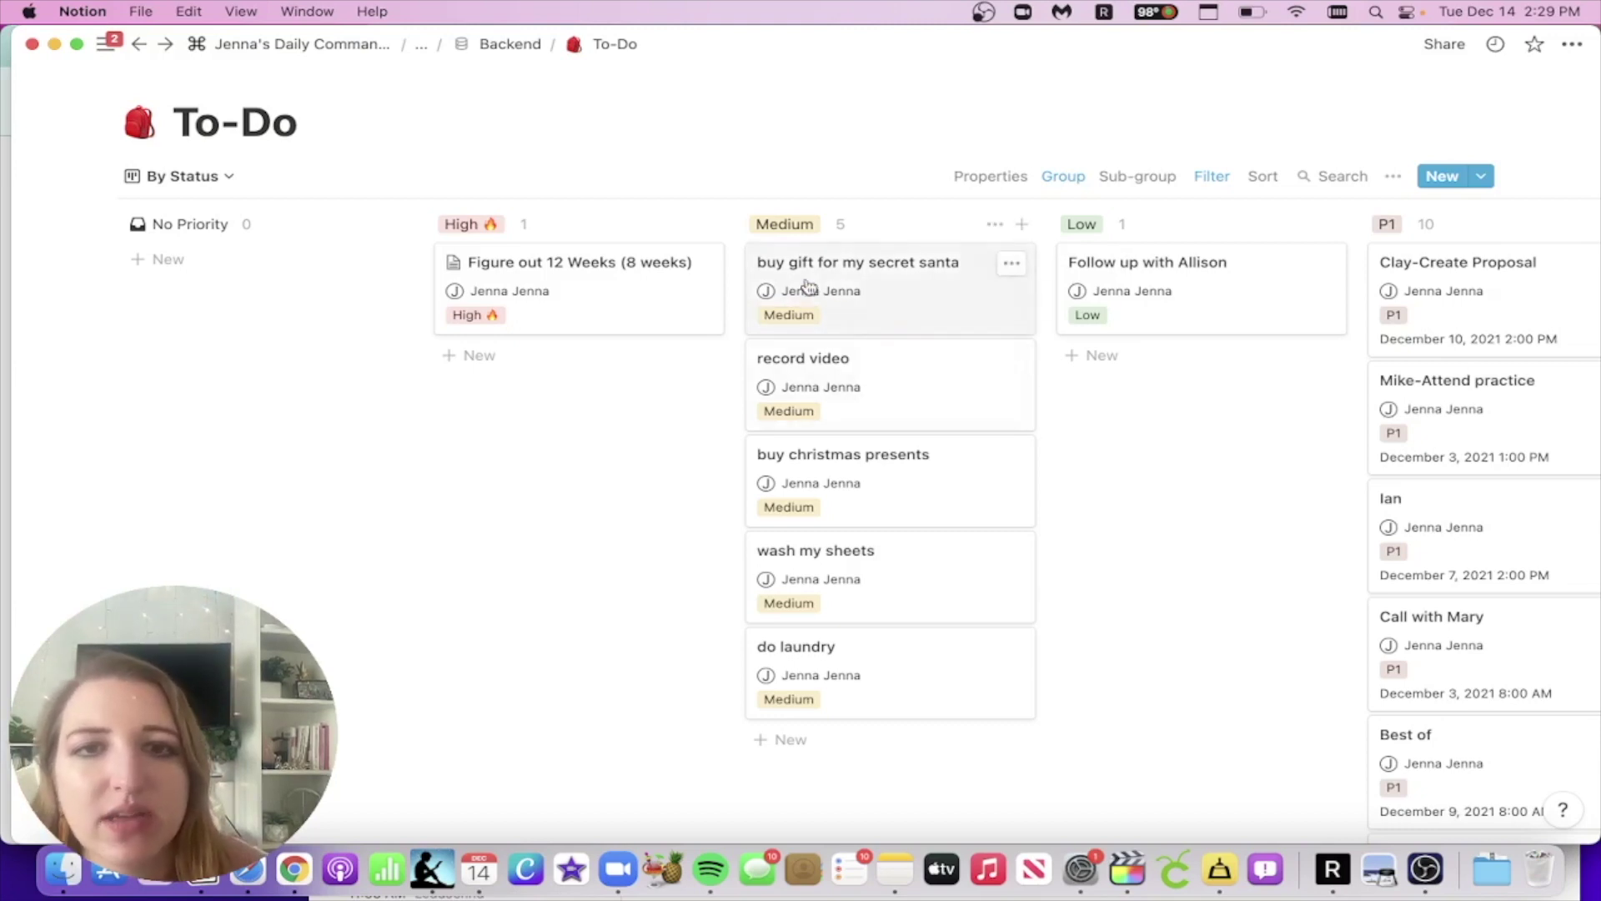
Place the 'buy gift for my secret santa' card in the Low column, tagging it Low
left_click(995, 286)
left_click_drag(995, 287, 1215, 307)
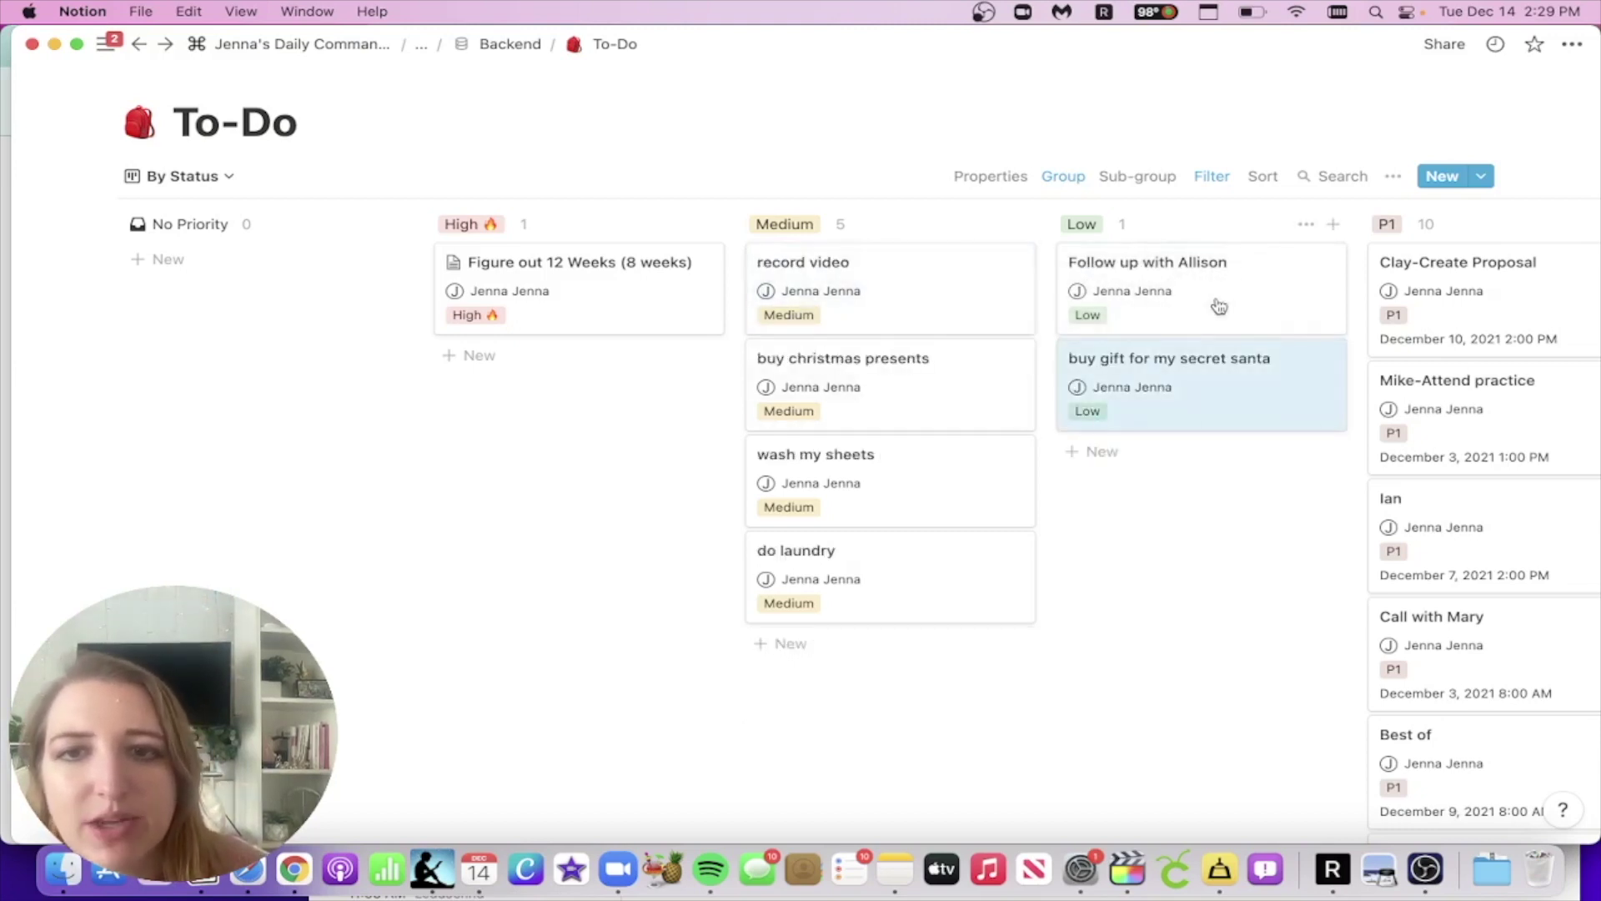